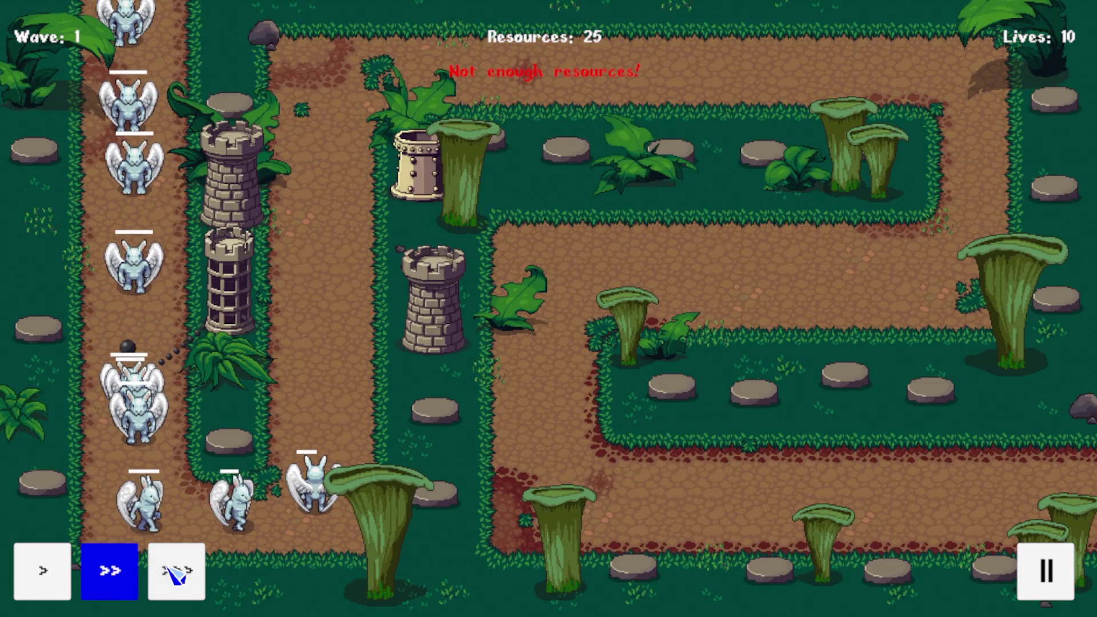
Fast-forward the tower defense game.
click(173, 569)
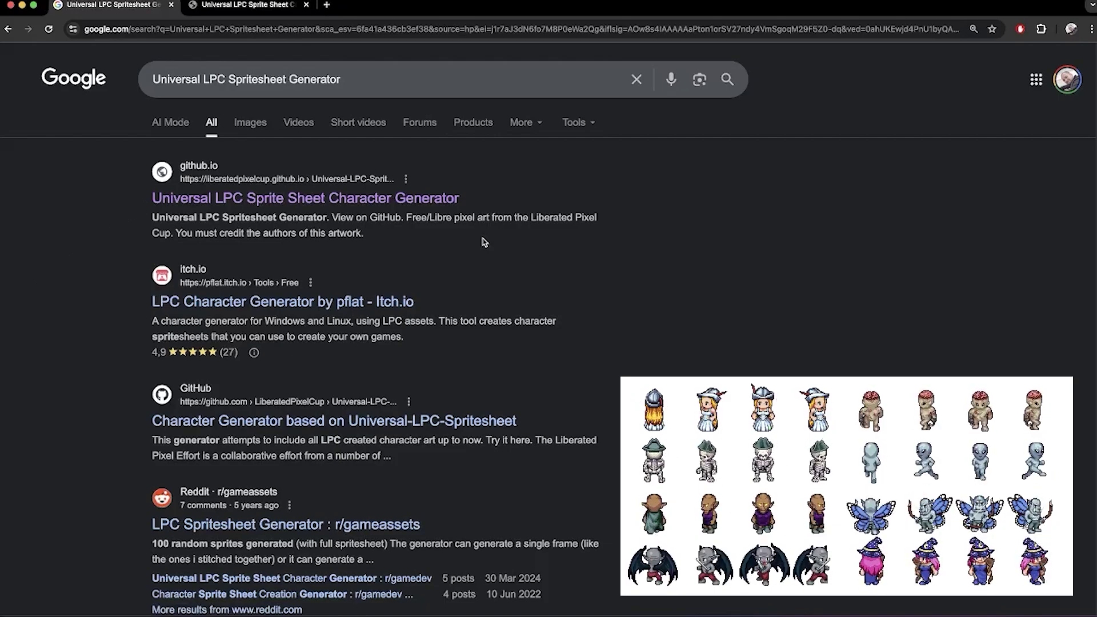
Switch to the generator and enlarge the animated preview and the full sprite sheet.
click(248, 7)
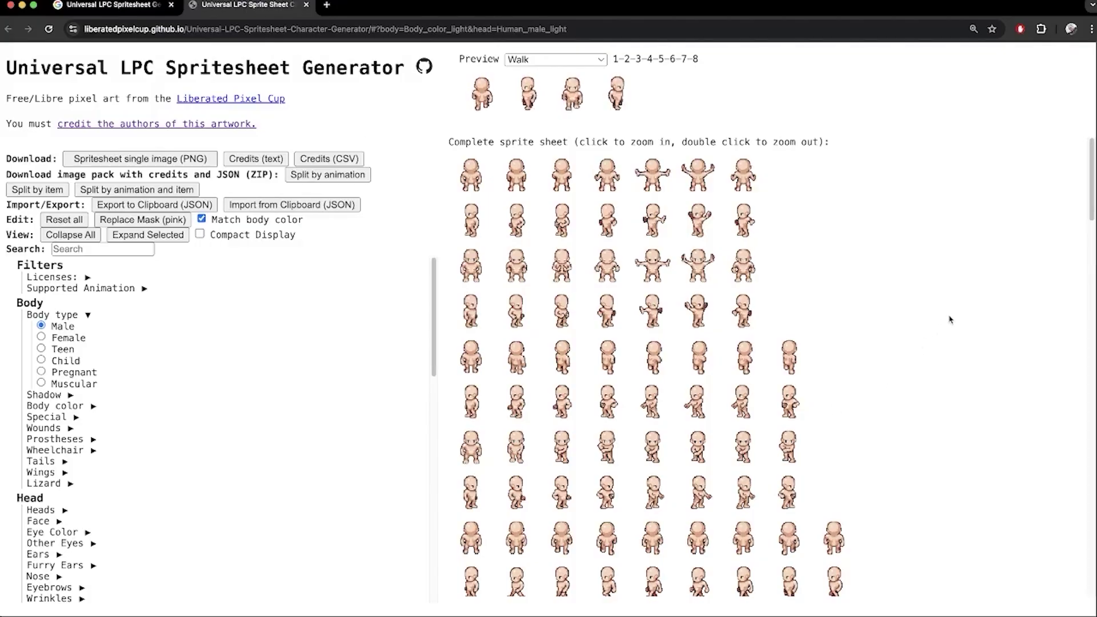
click(639, 136)
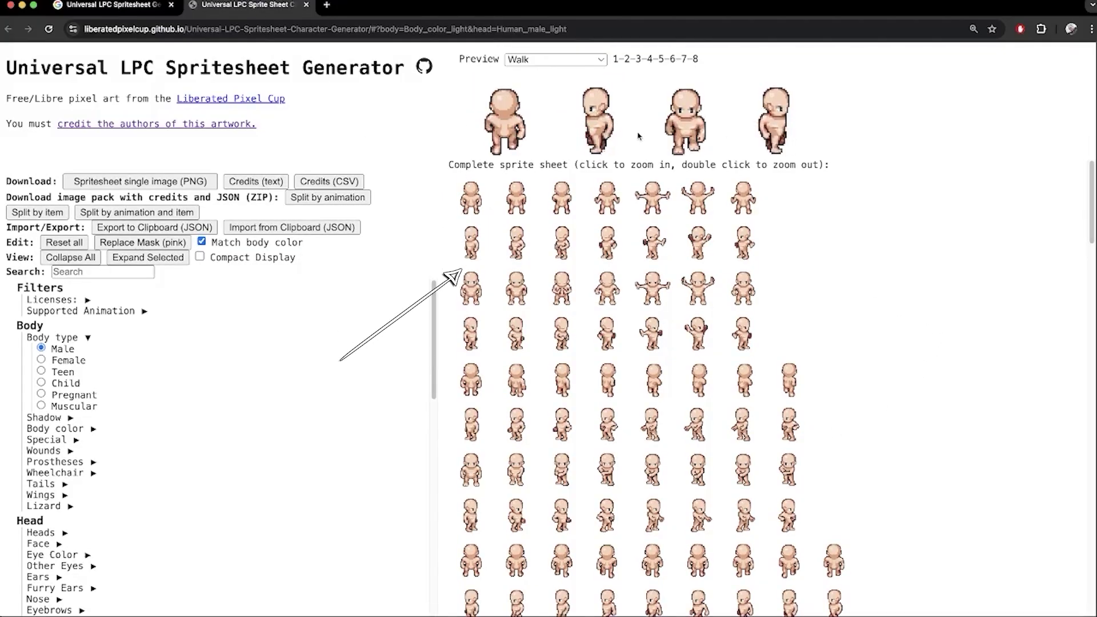
click(639, 136)
click(656, 223)
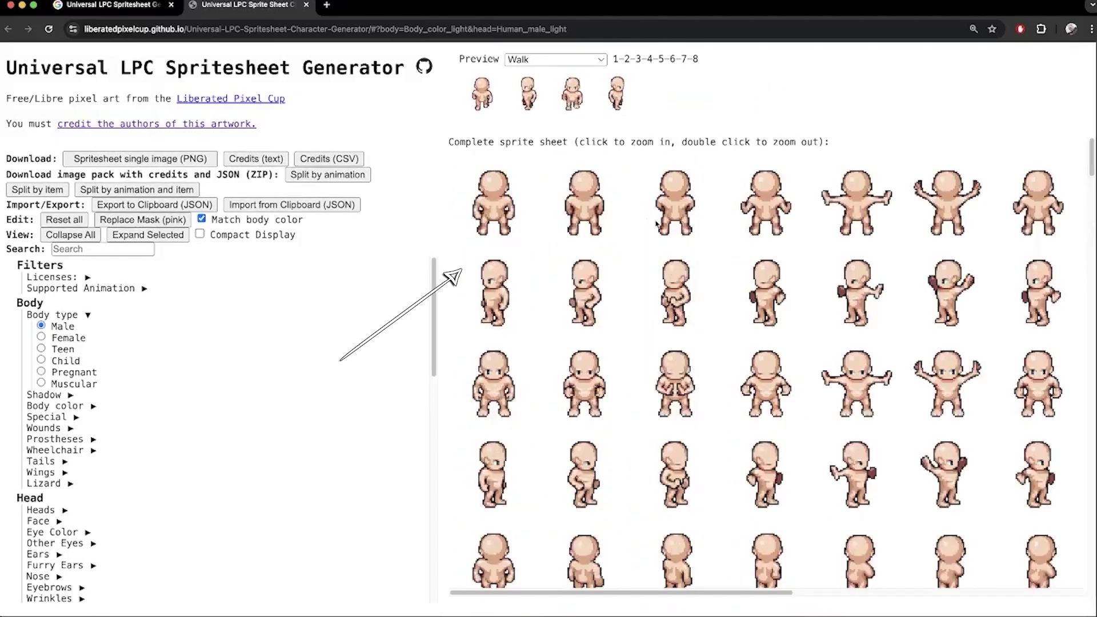
click(613, 101)
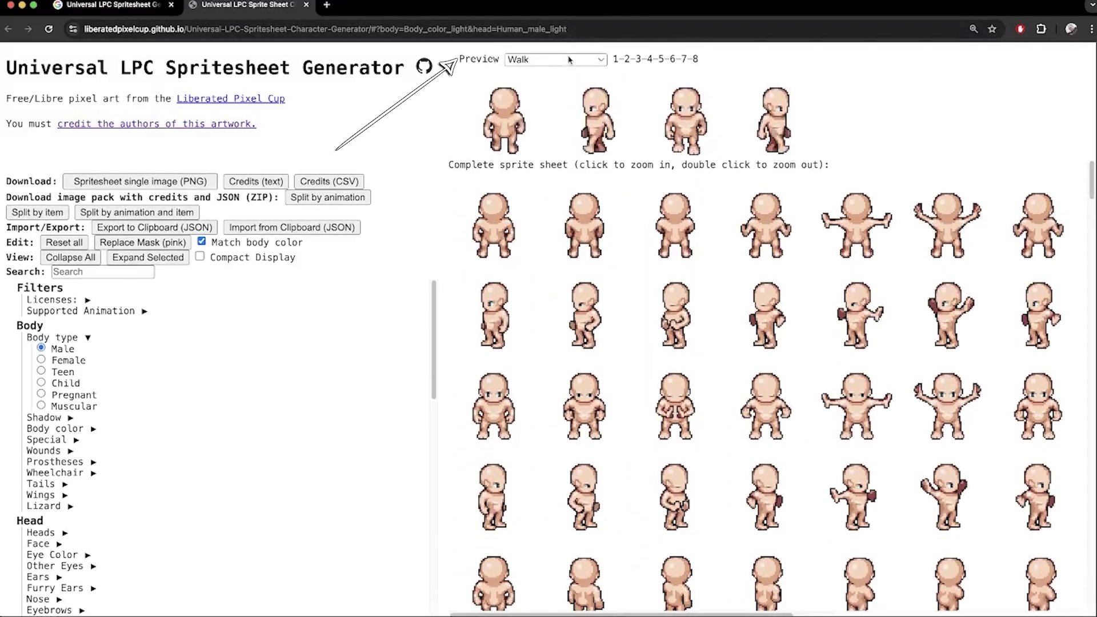
Preview the Slash, Shoot, Climb and Sit animations, then return to Walk.
click(569, 59)
click(565, 74)
click(566, 60)
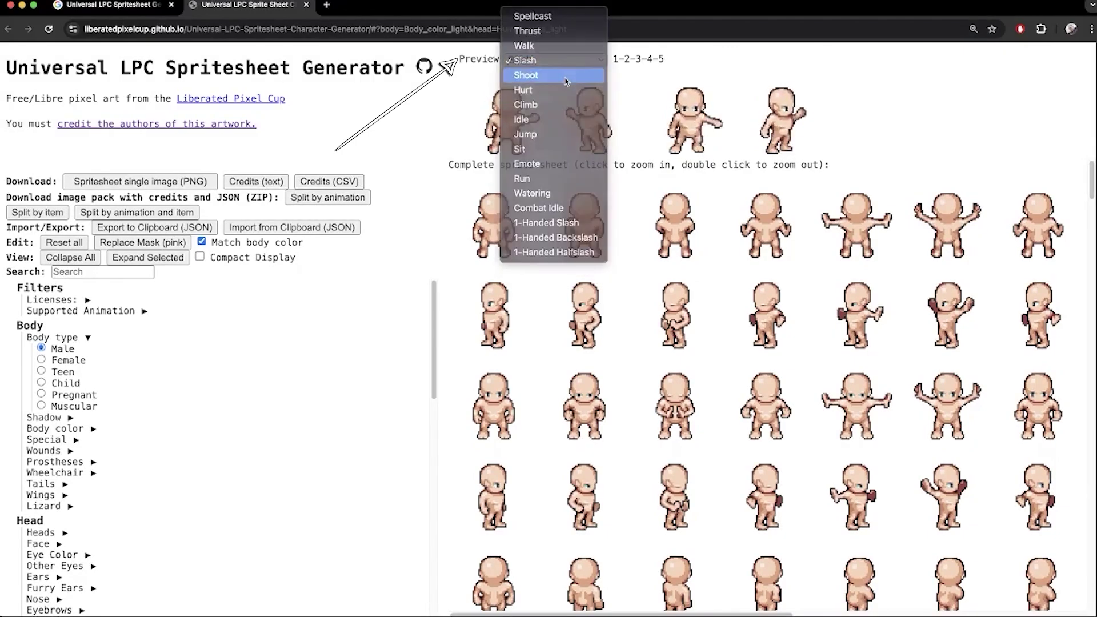
click(566, 77)
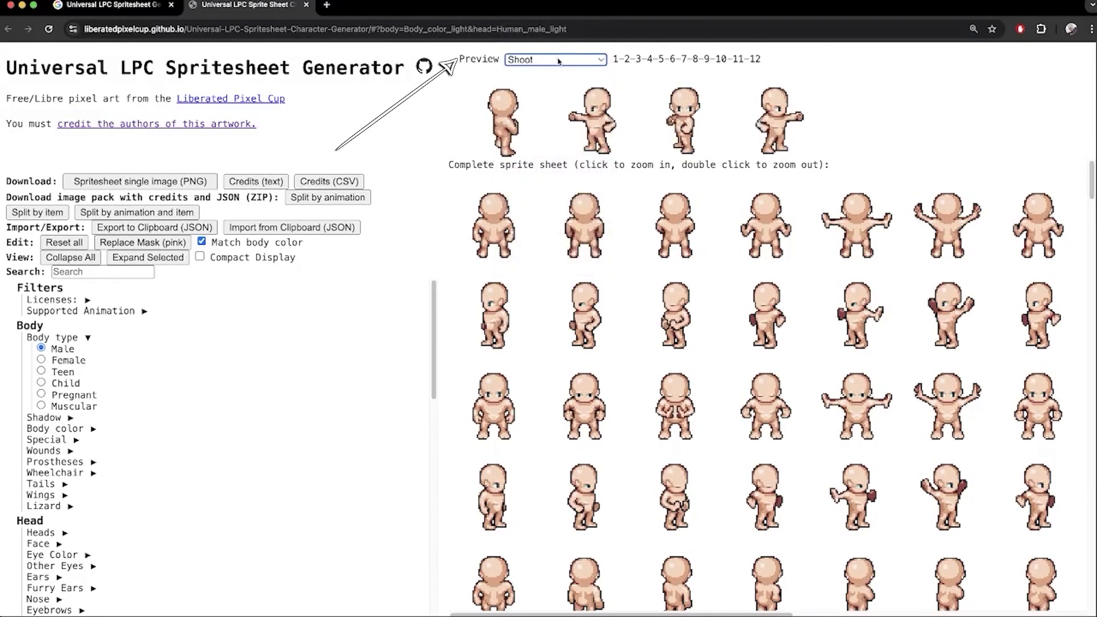
click(559, 60)
click(549, 91)
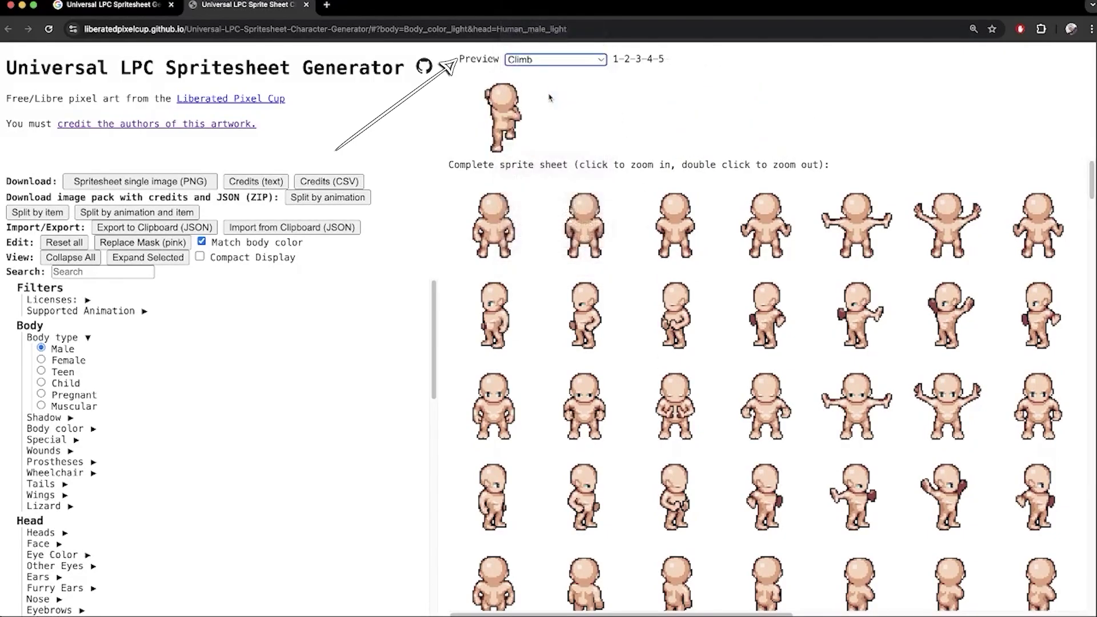
click(553, 64)
click(559, 96)
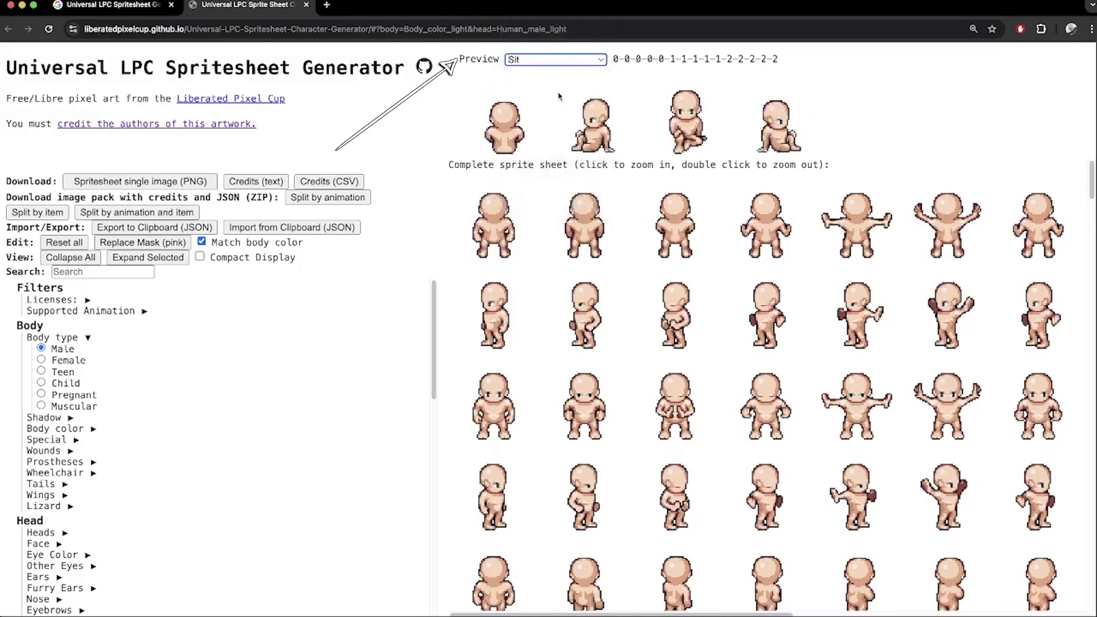
click(554, 60)
click(548, 25)
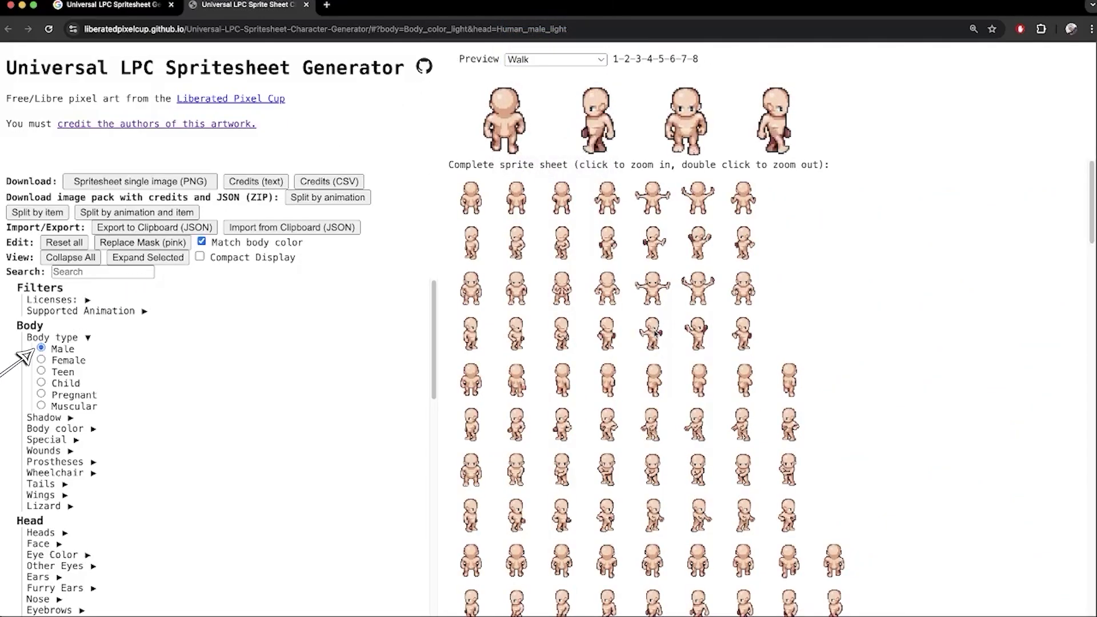
Try the female body type, then expand and collapse the Supported Animation filter.
click(43, 360)
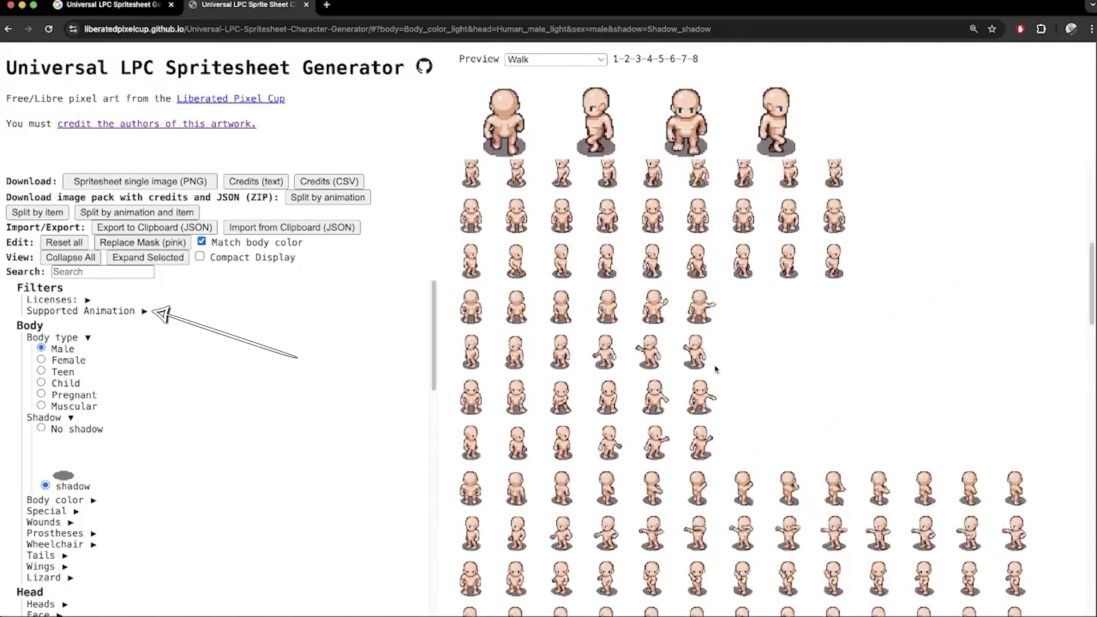
click(76, 299)
click(75, 265)
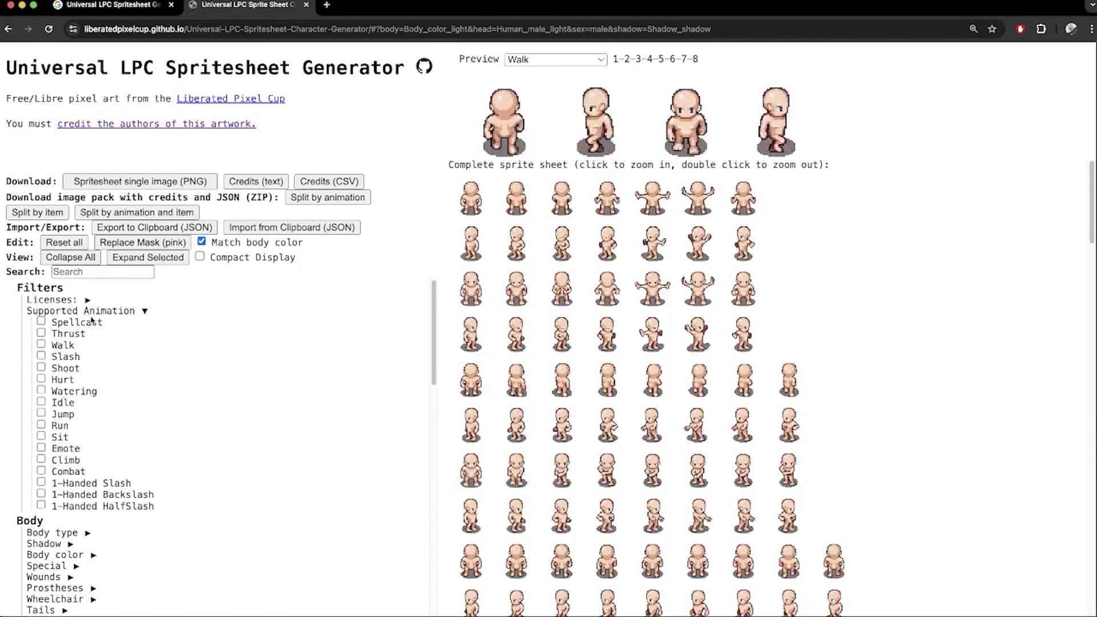
click(86, 312)
Give the character a skeleton body from the Special body options.
scroll(118, 402, down, 1)
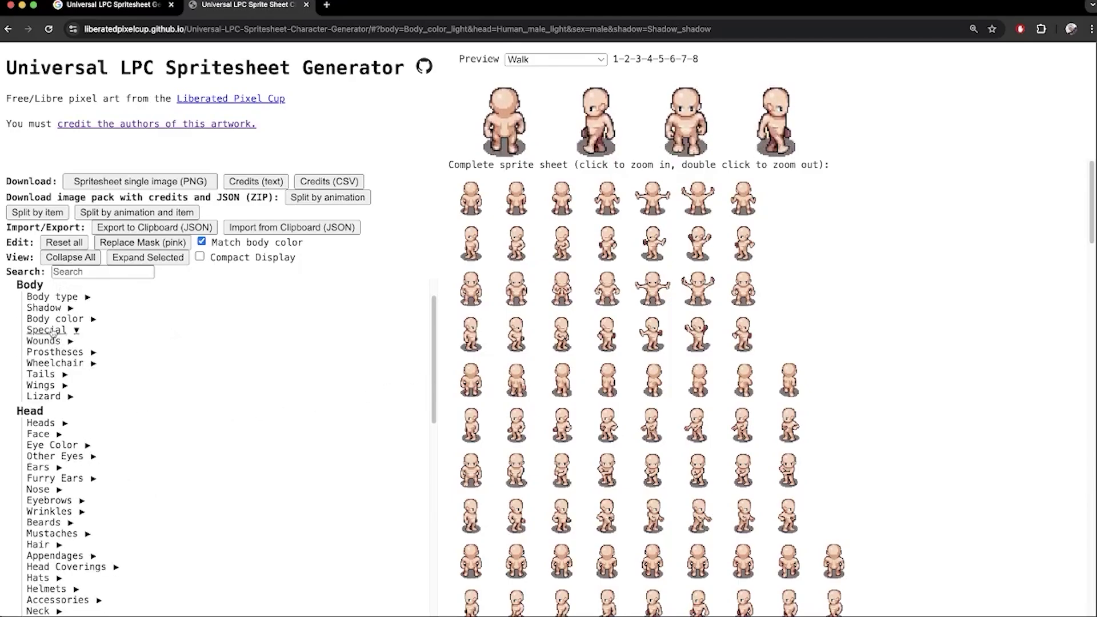
click(57, 353)
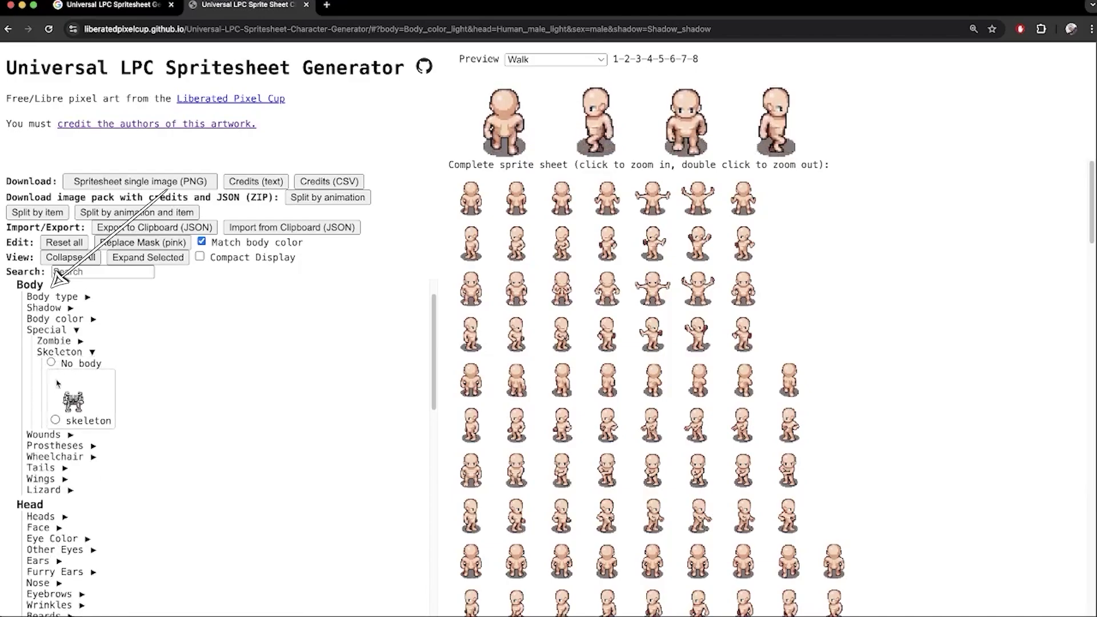
click(55, 420)
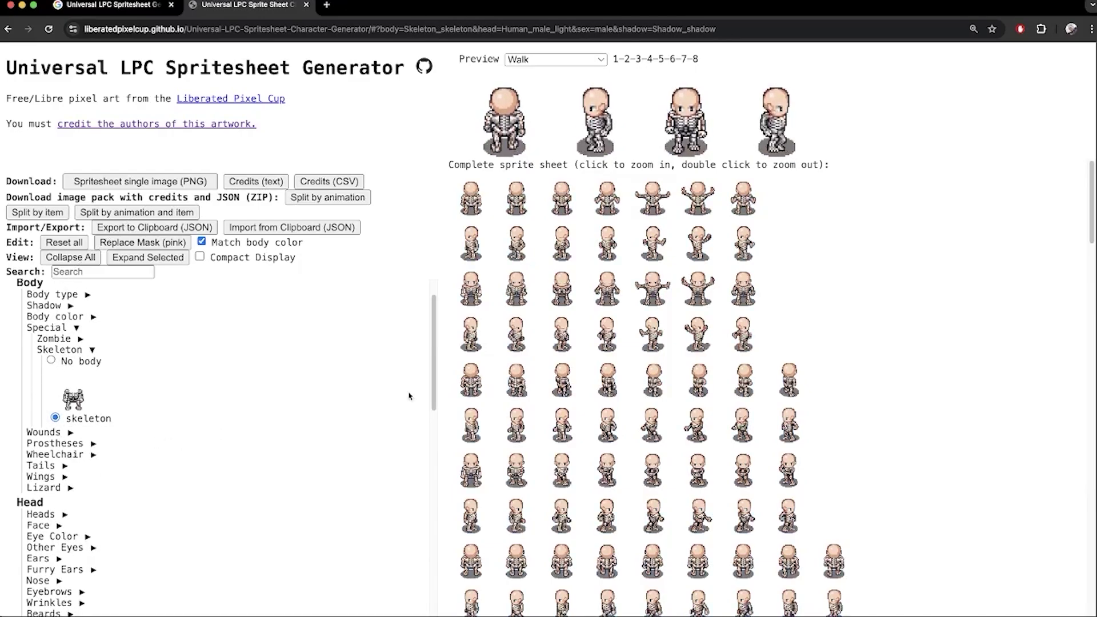
Make the skeleton headless by choosing No head under Heads > Skeleton.
scroll(429, 364, down, 5)
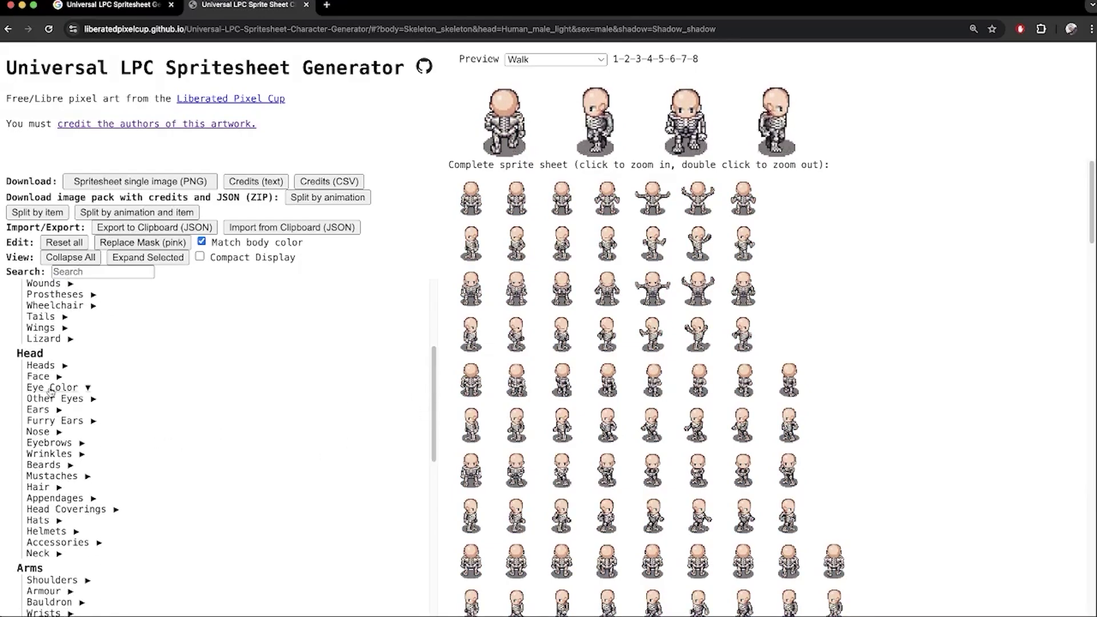
click(50, 367)
scroll(262, 386, down, 4)
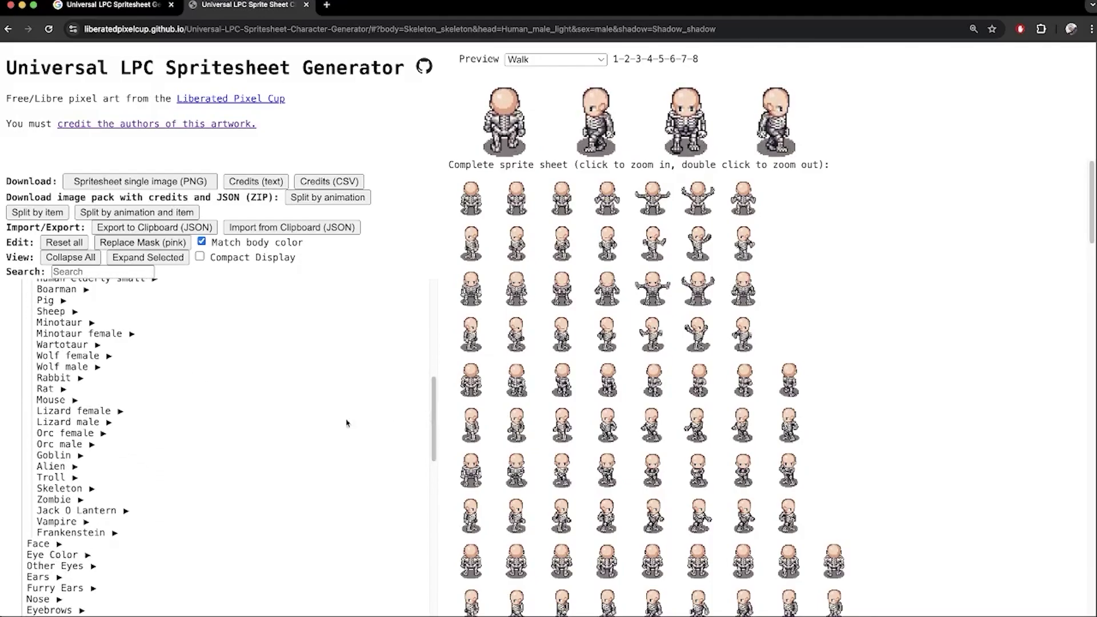
click(59, 490)
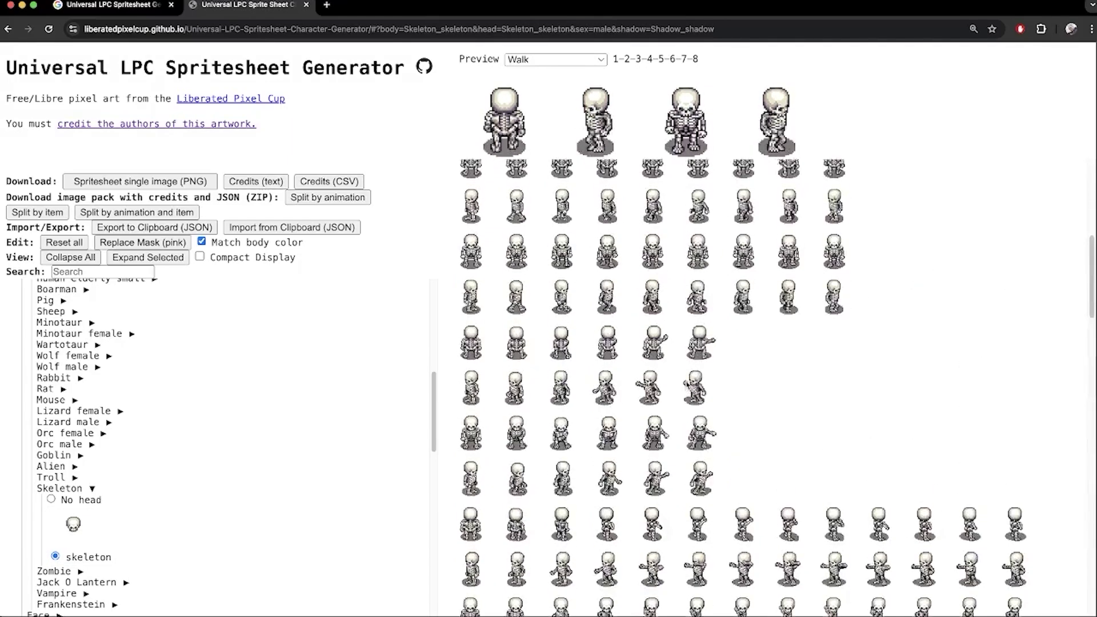
click(51, 499)
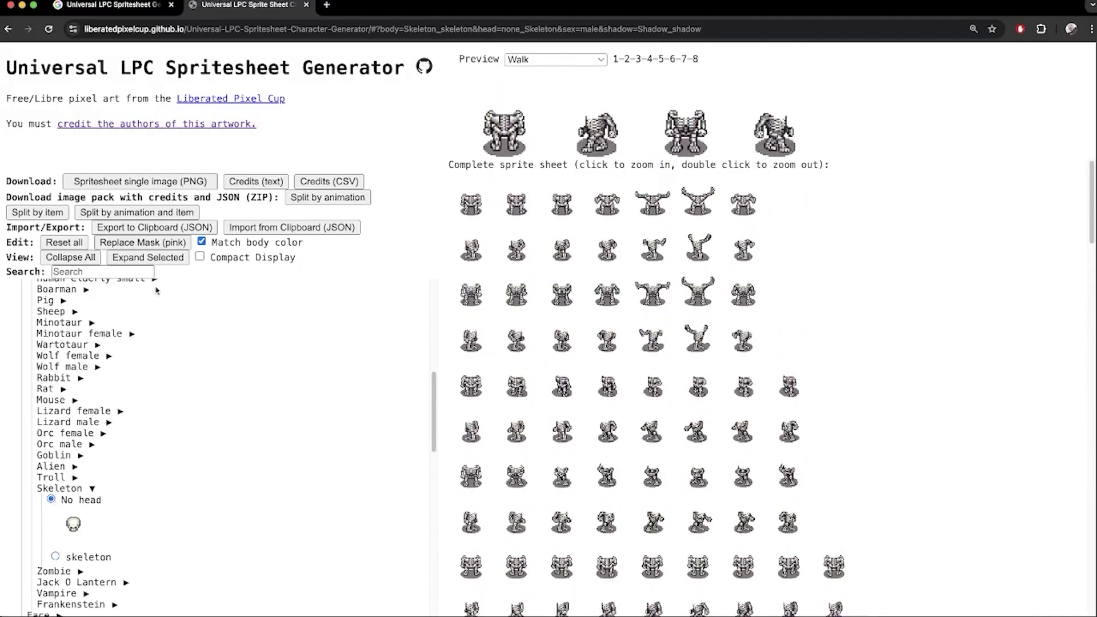
Reset the character, then try ash and chestnut feathered wings.
click(74, 243)
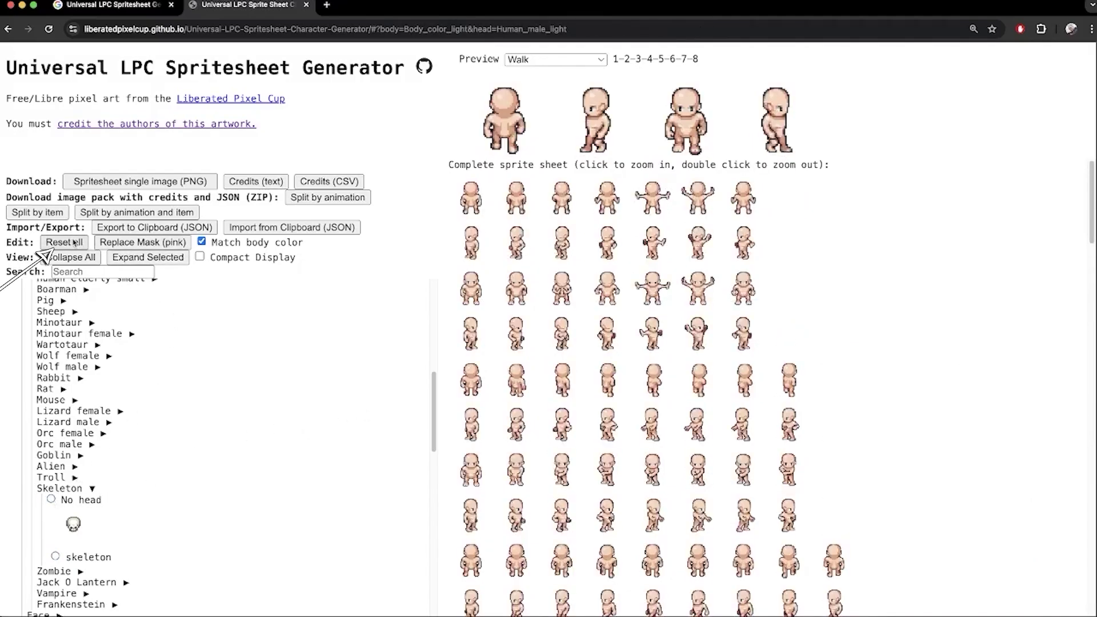
click(67, 258)
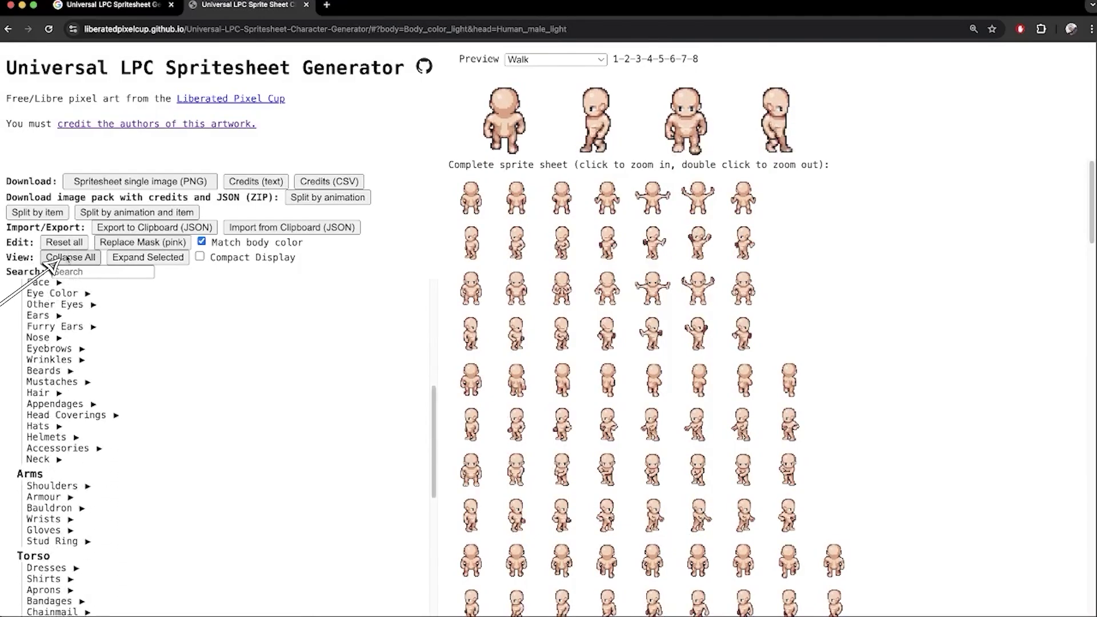
scroll(256, 392, up, 5)
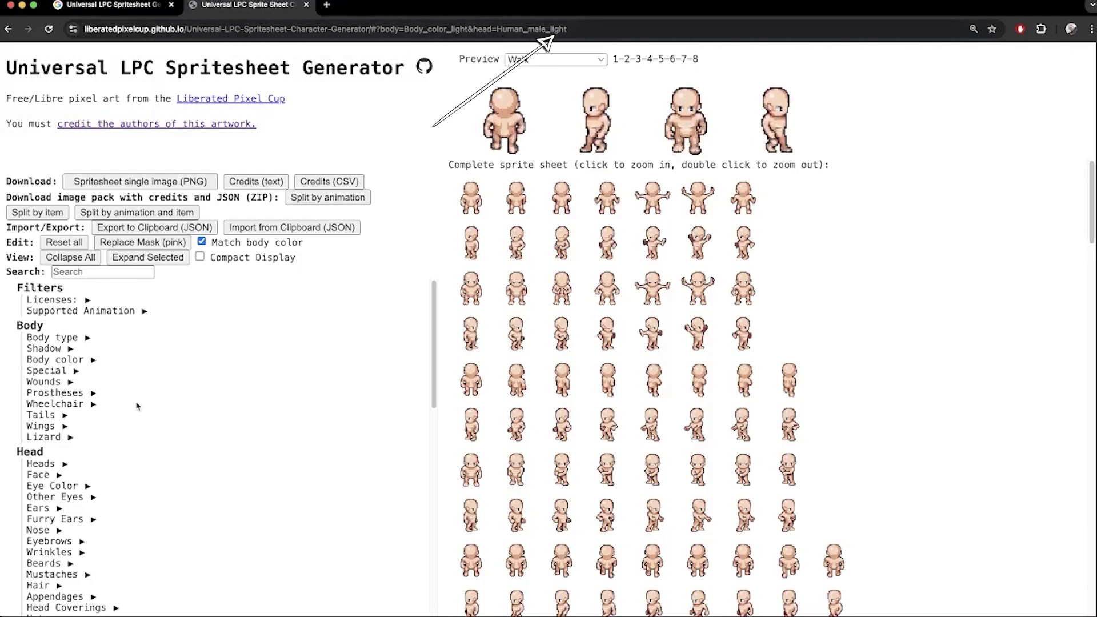
click(67, 439)
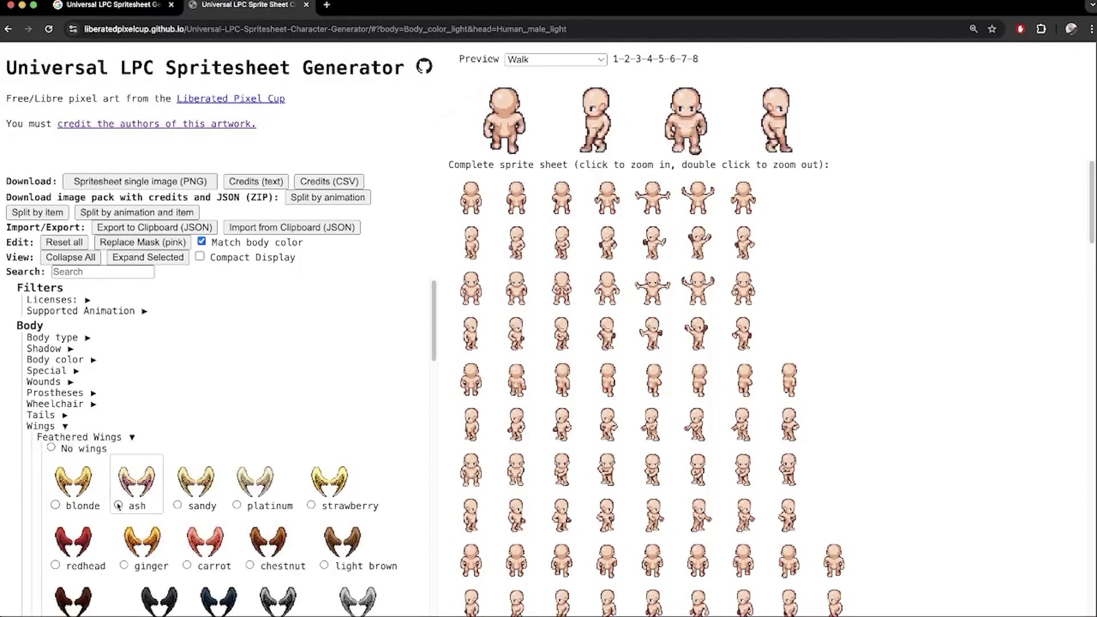
click(118, 505)
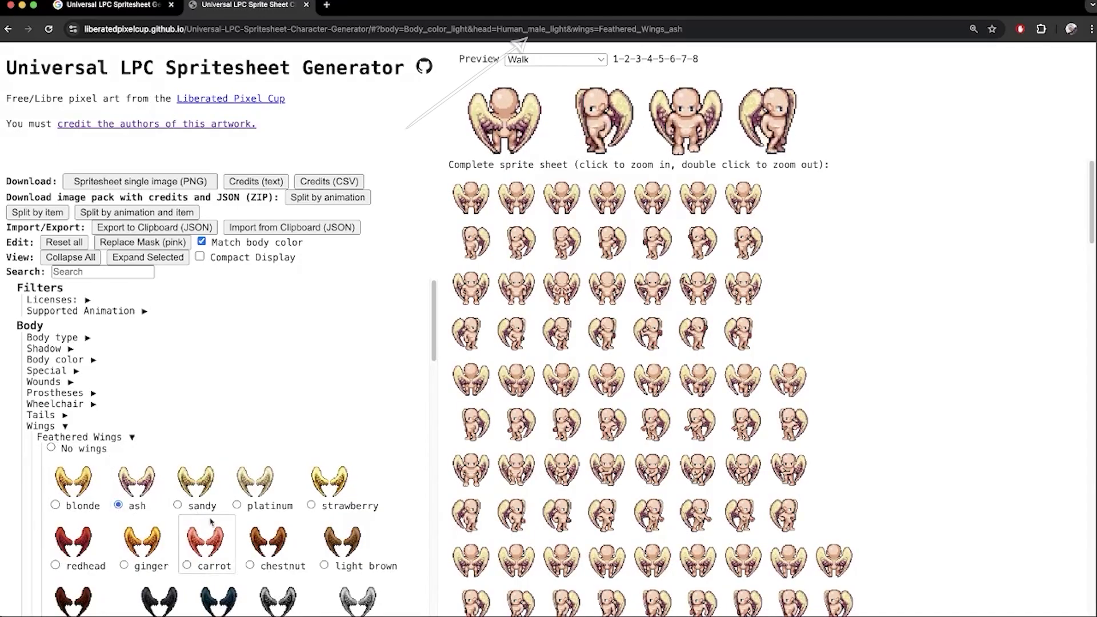
click(250, 564)
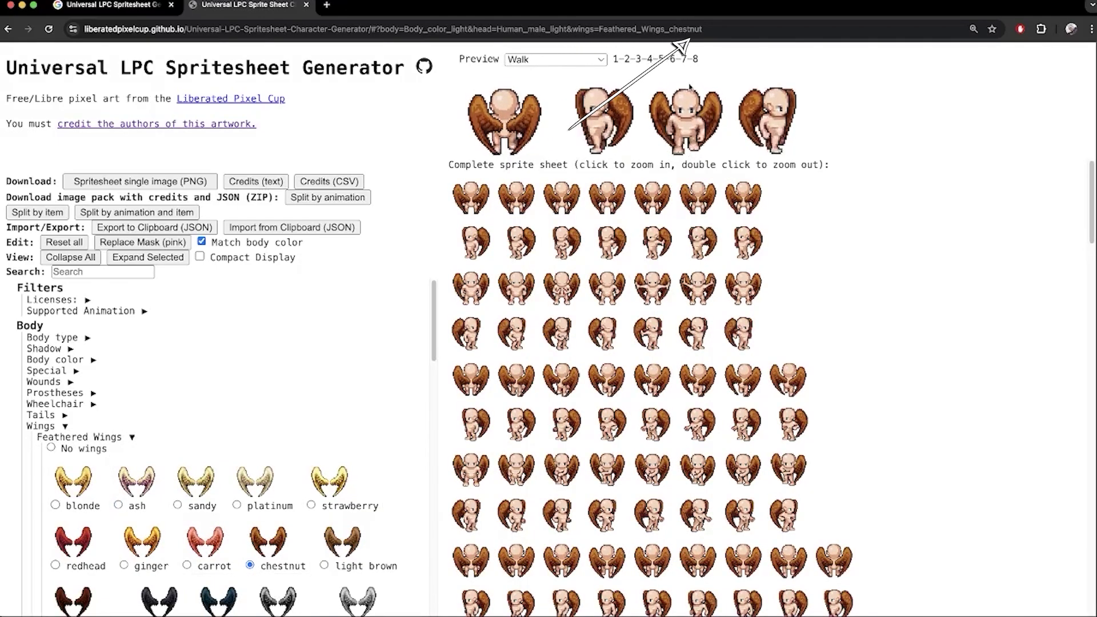
Set the wings to No wings and delete the wings parameter from the page address.
drag(574, 28, 728, 28)
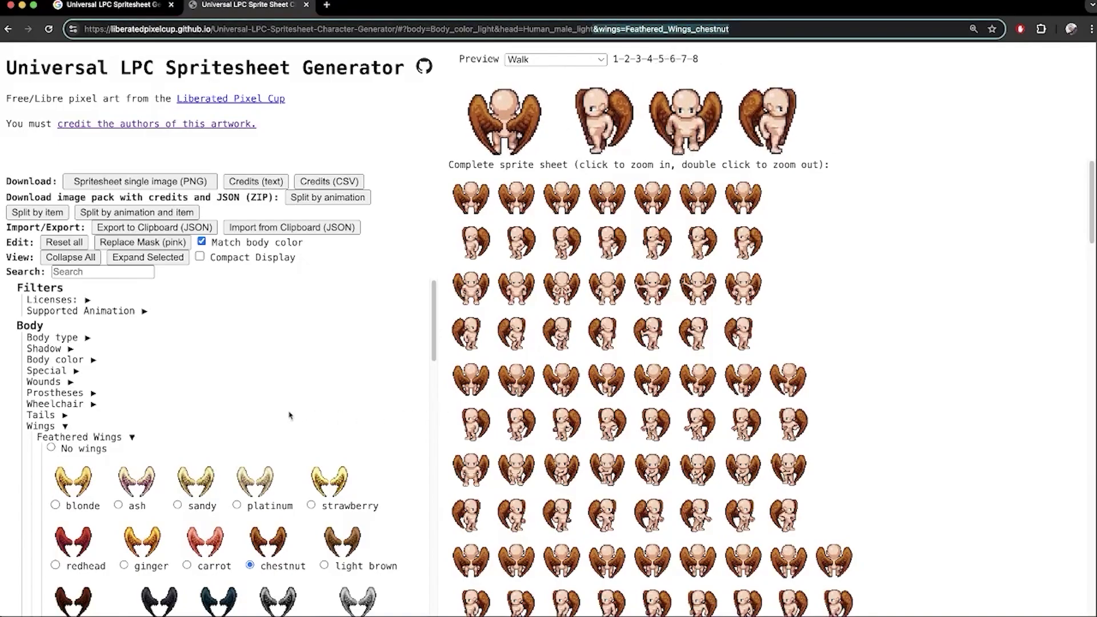
click(51, 448)
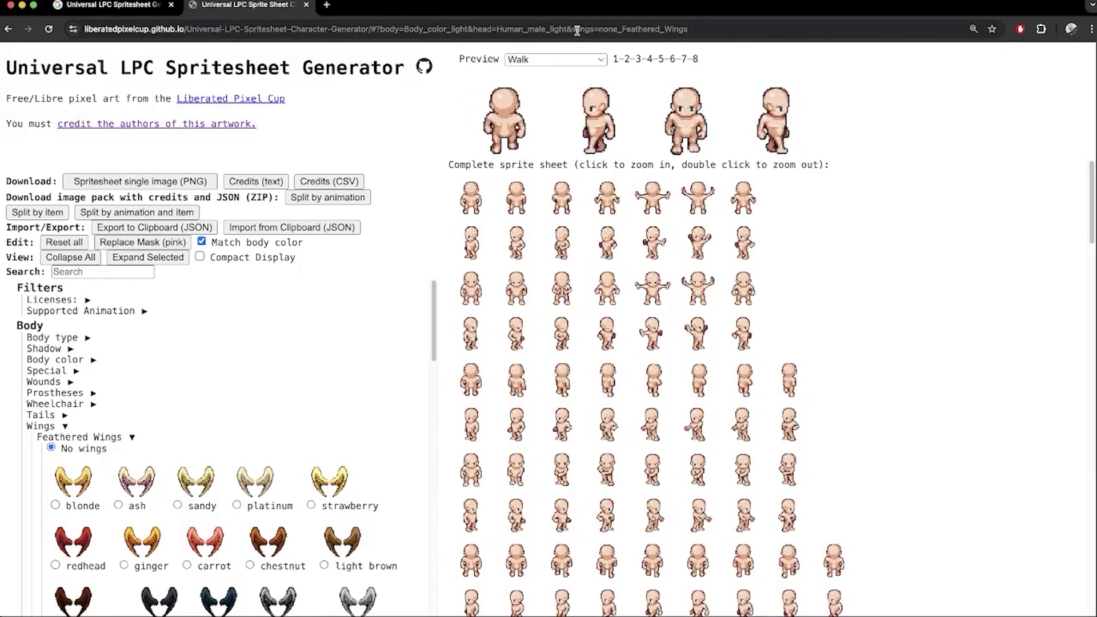
drag(572, 29, 629, 29)
drag(697, 28, 698, 30)
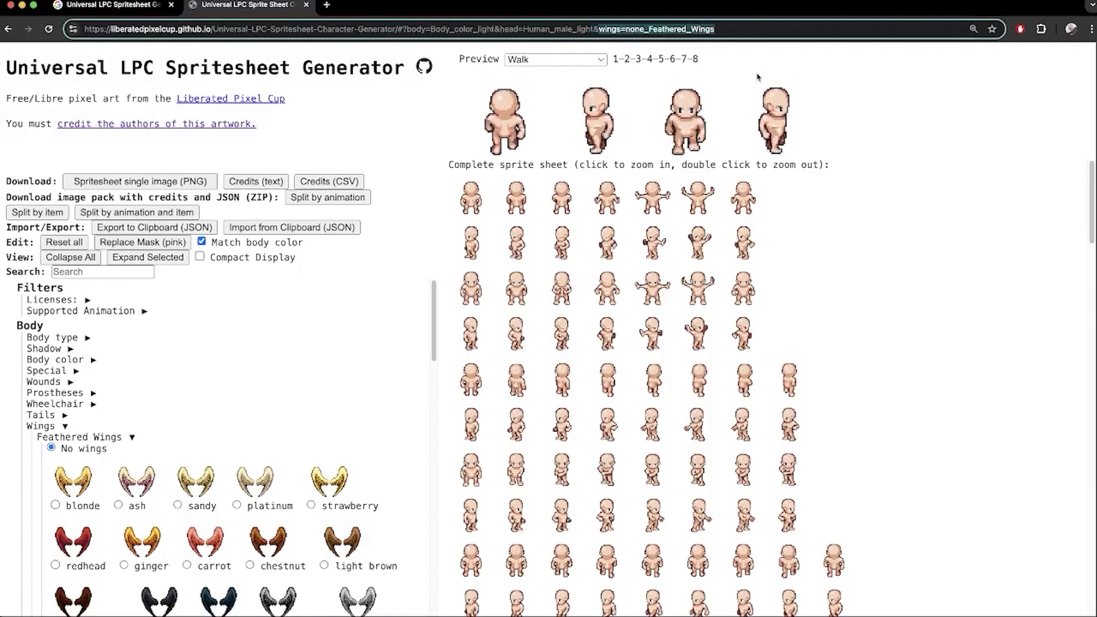
key(Delete)
key(Return)
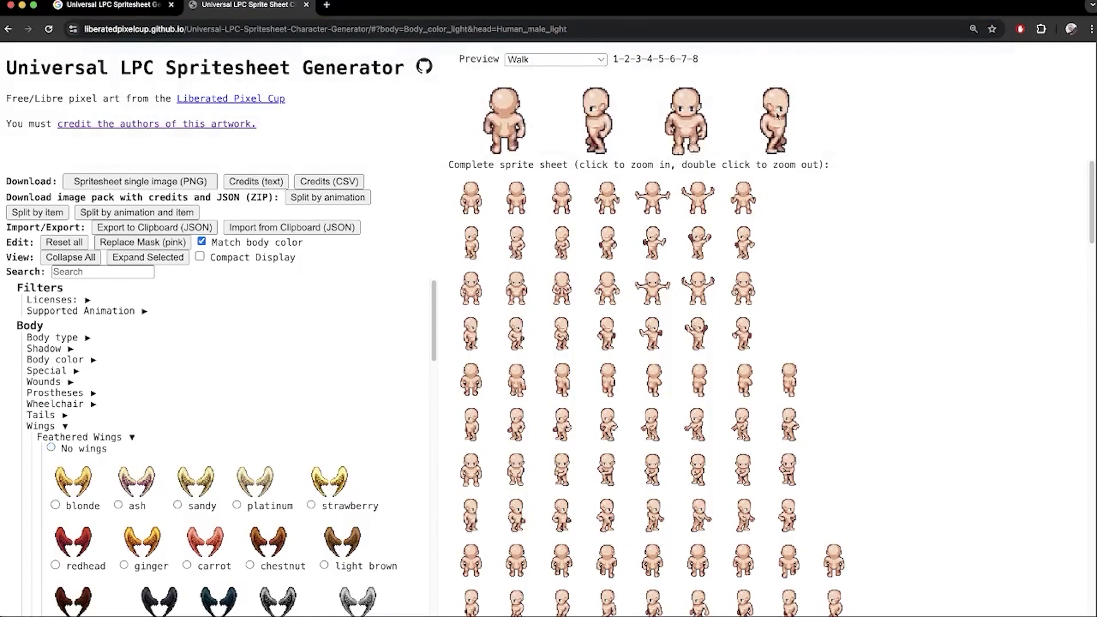
Try a brown-fur Boarman head, then a taupe Pig head.
click(50, 427)
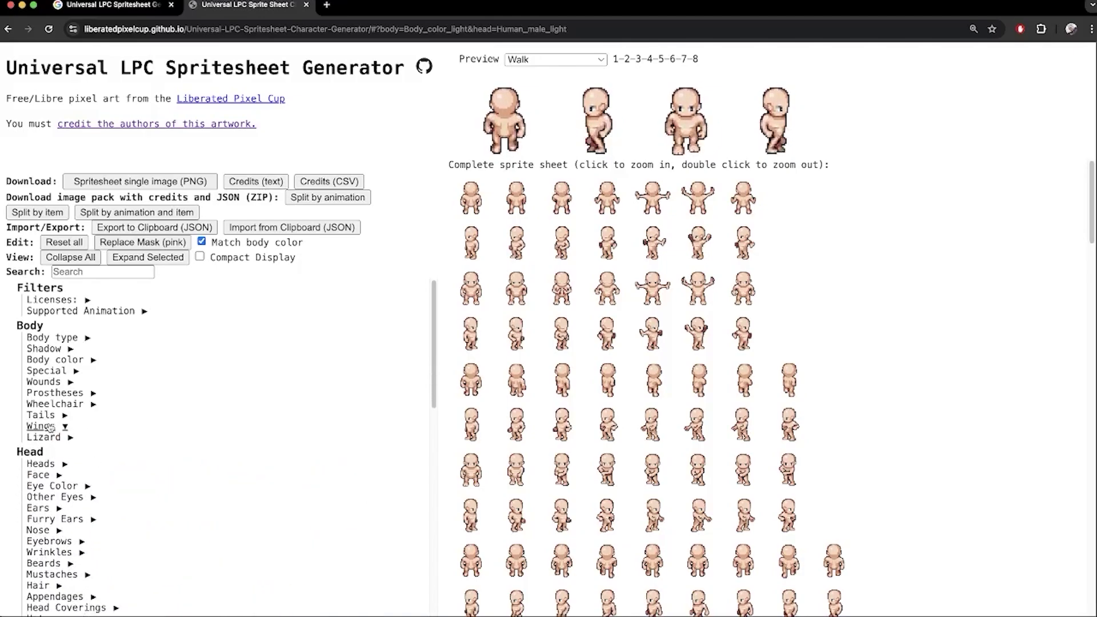
scroll(365, 407, down, 3)
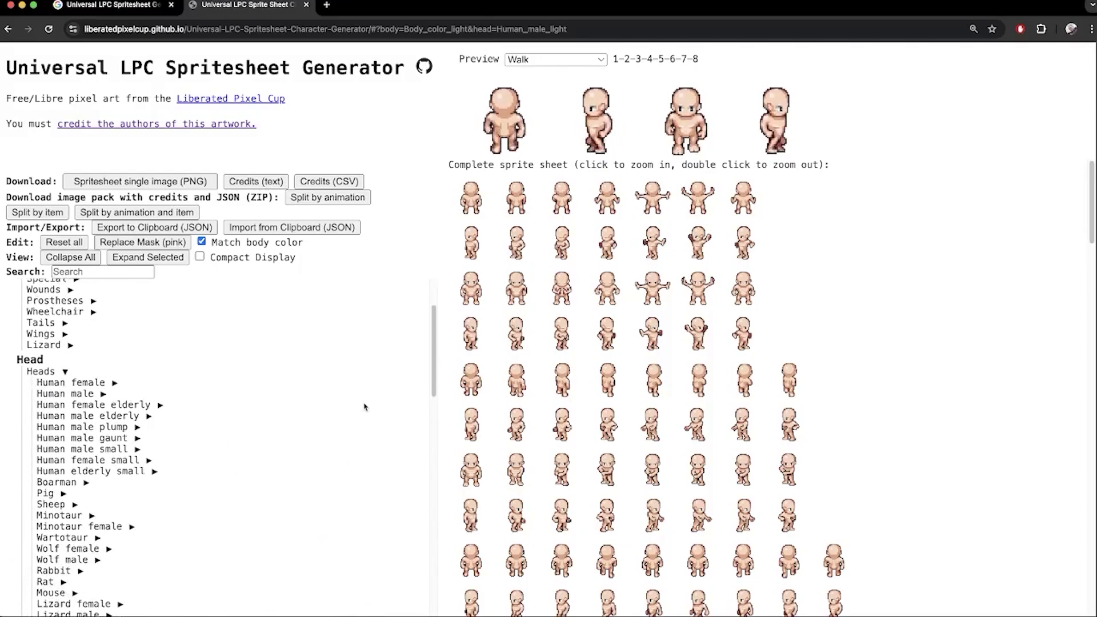
scroll(364, 407, down, 1)
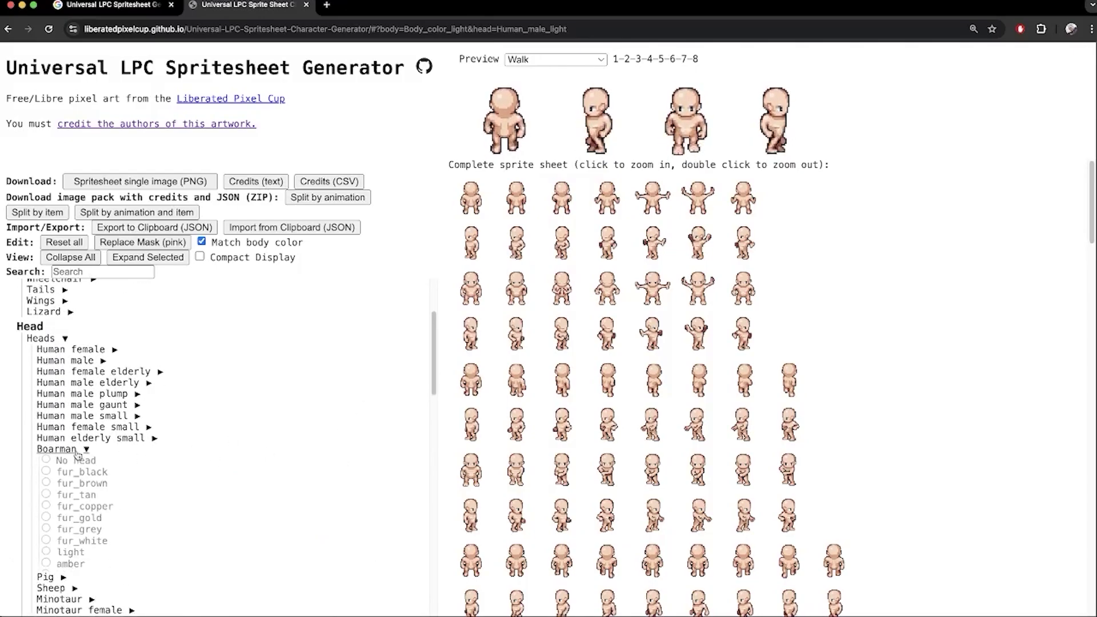
click(136, 518)
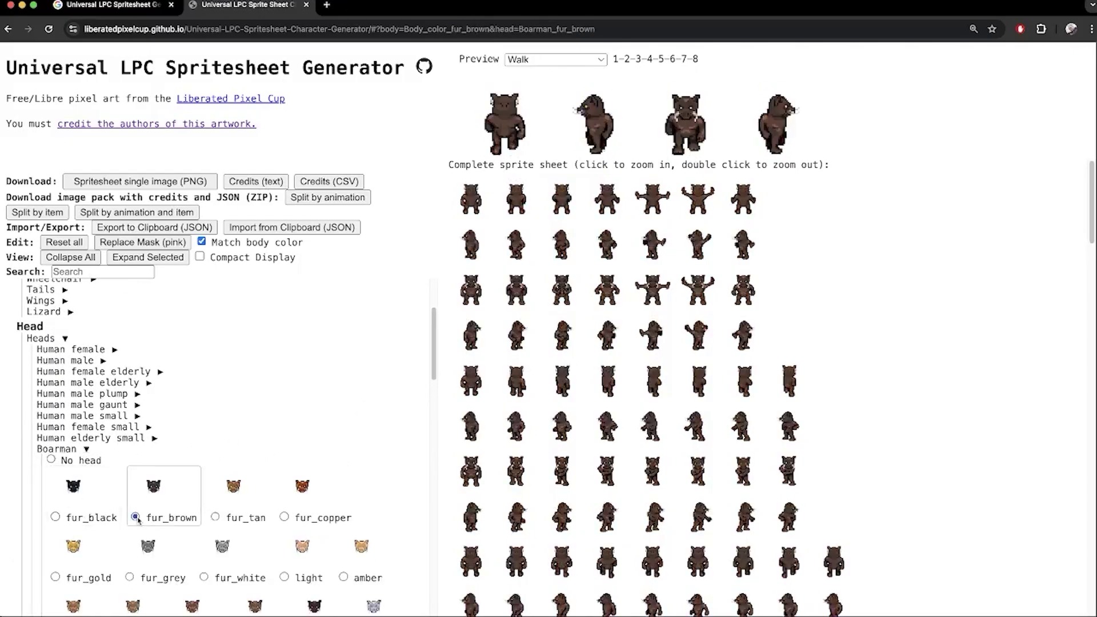
click(63, 450)
click(62, 460)
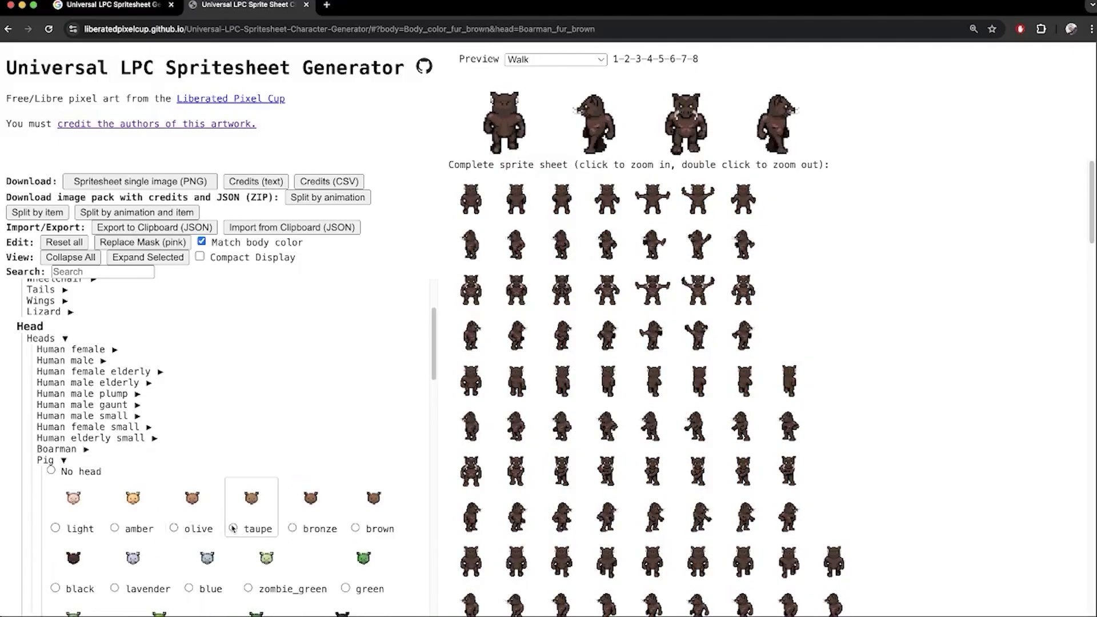
click(233, 528)
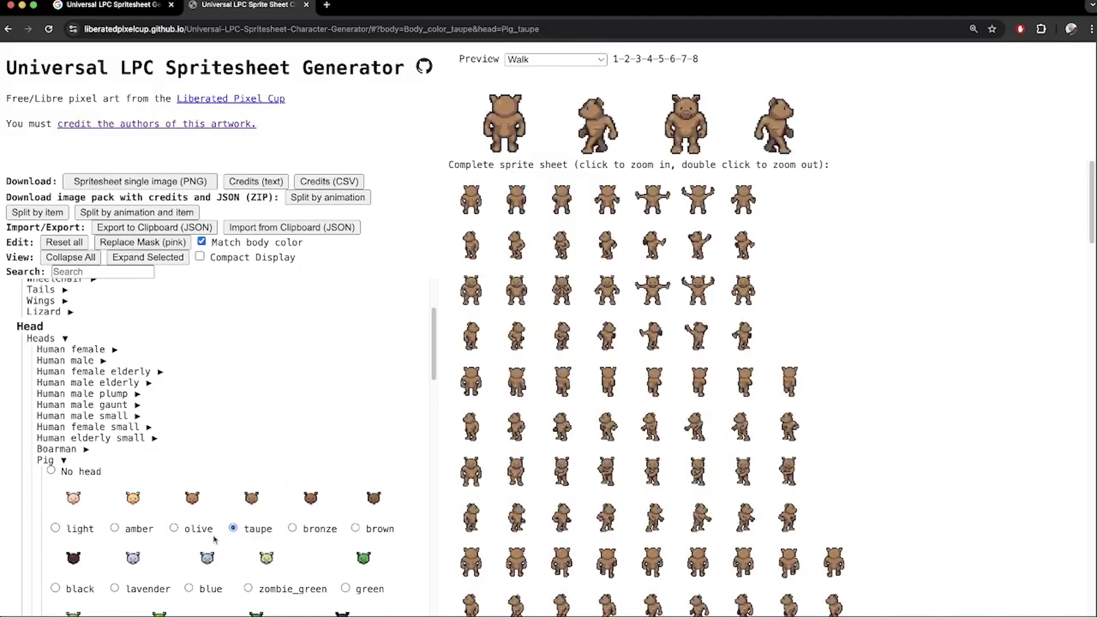
Settle on a copper-fur Sheep head and bring up the Orc male head colours.
click(63, 461)
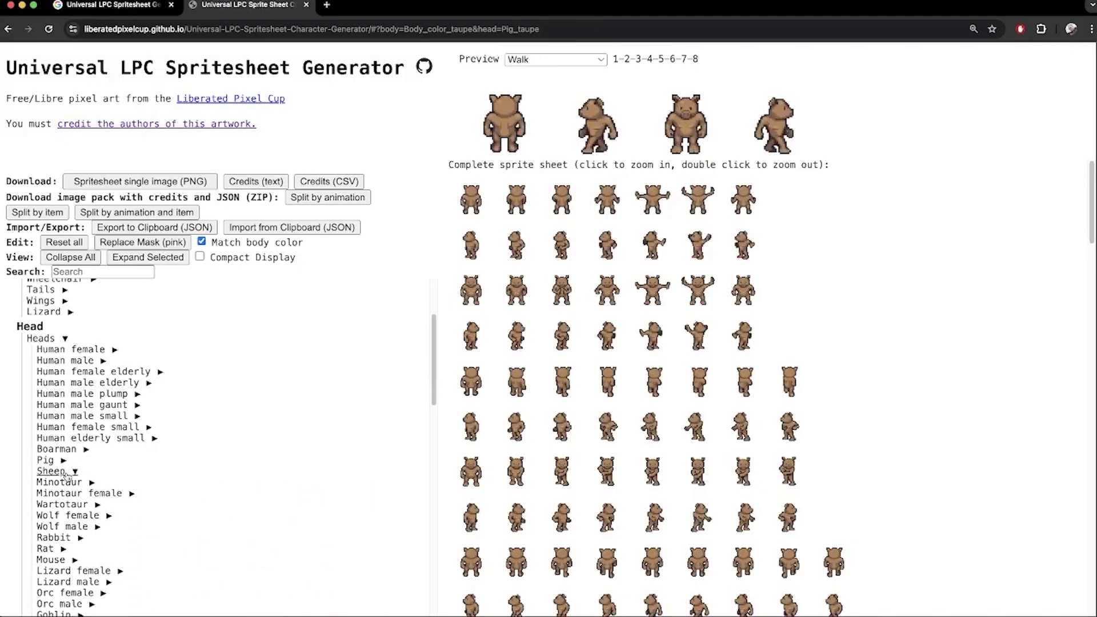
click(284, 540)
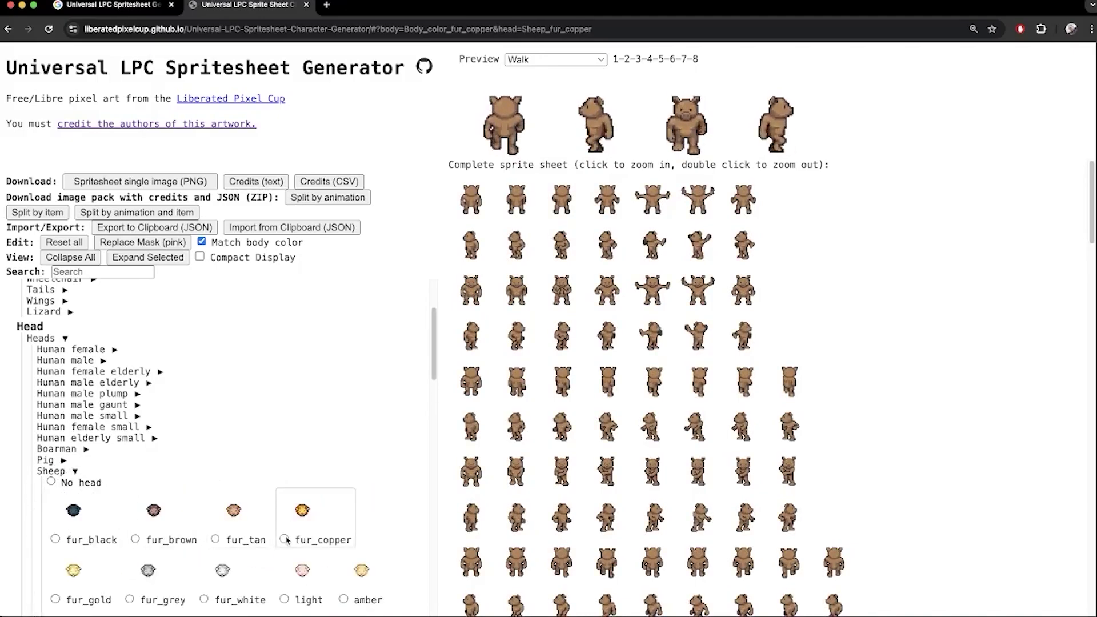
click(74, 472)
scroll(127, 479, down, 2)
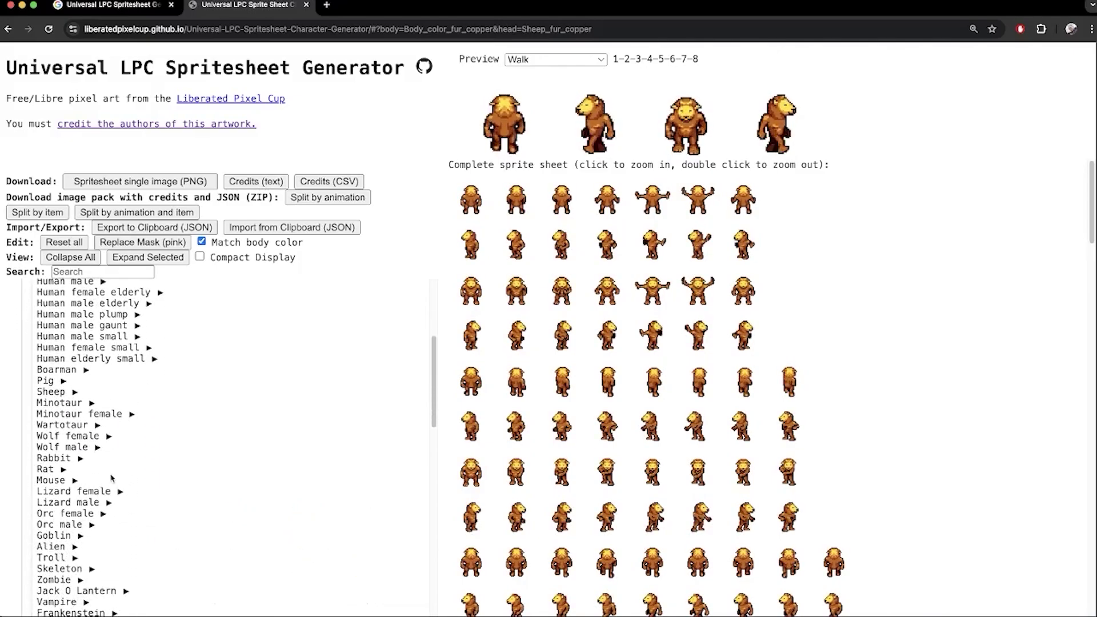
scroll(66, 495, down, 1)
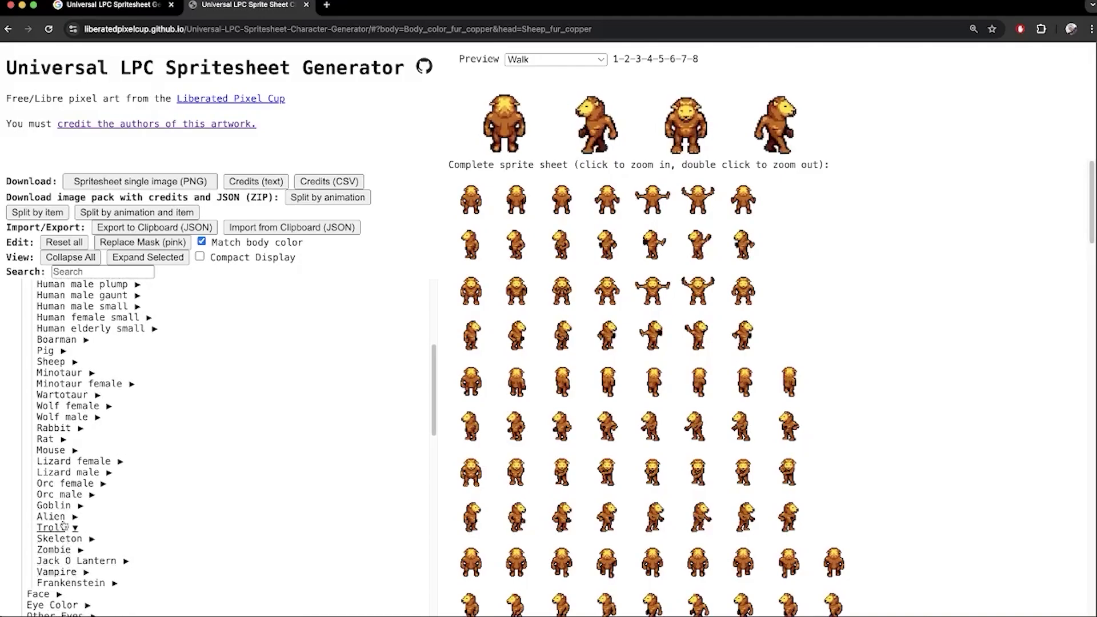
click(63, 495)
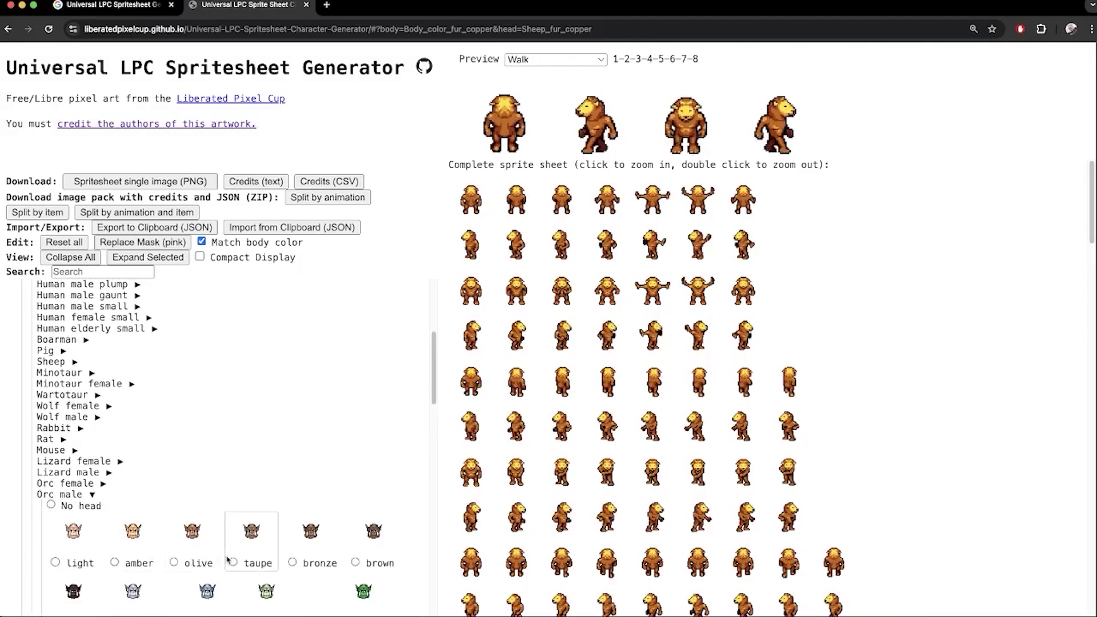
Make the character an olive Orc male and bring up the Bat Wings colours.
click(173, 563)
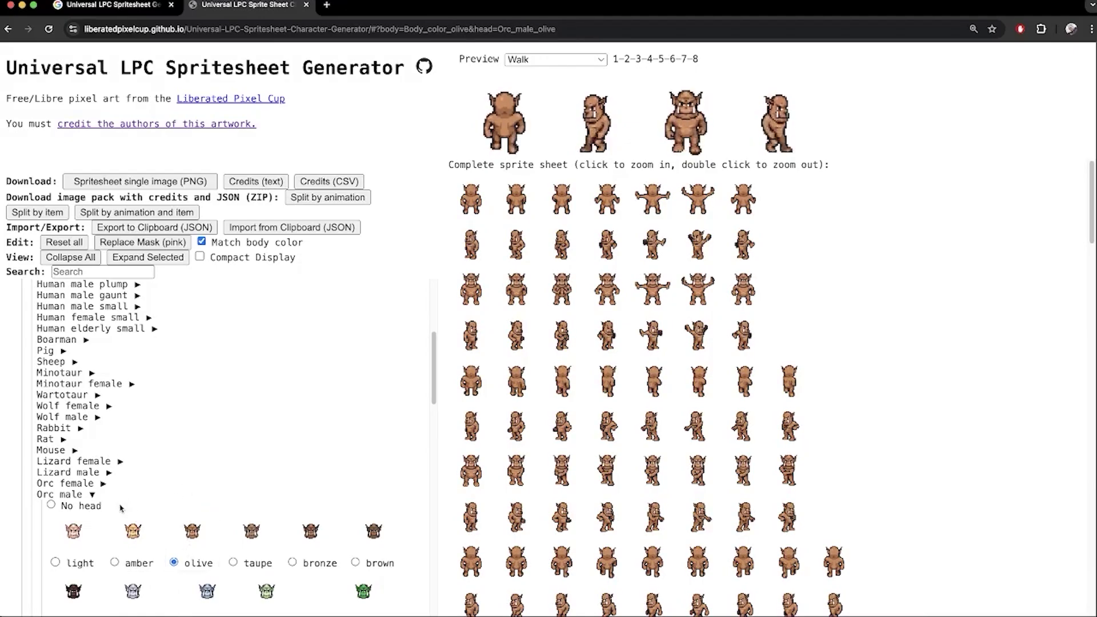
click(87, 497)
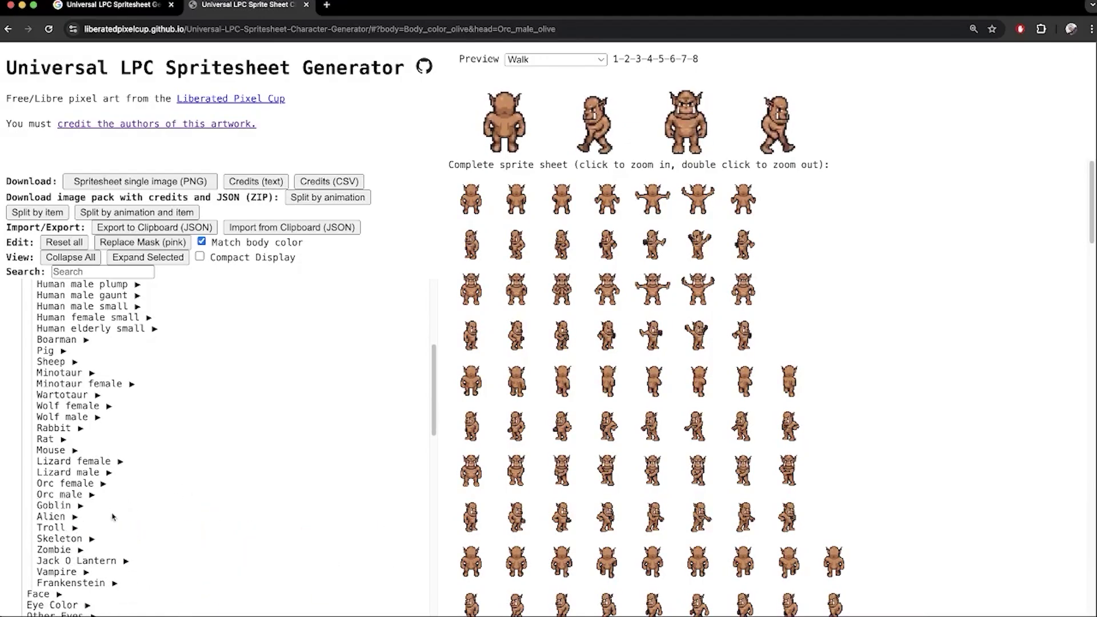
scroll(112, 486, up, 5)
click(52, 349)
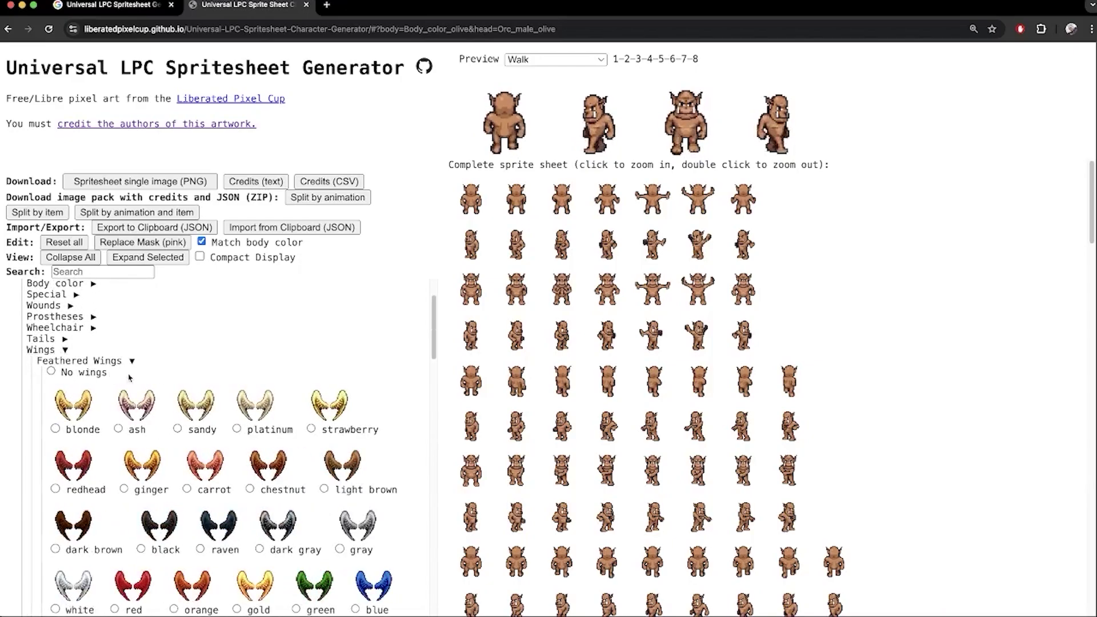
click(102, 362)
click(61, 371)
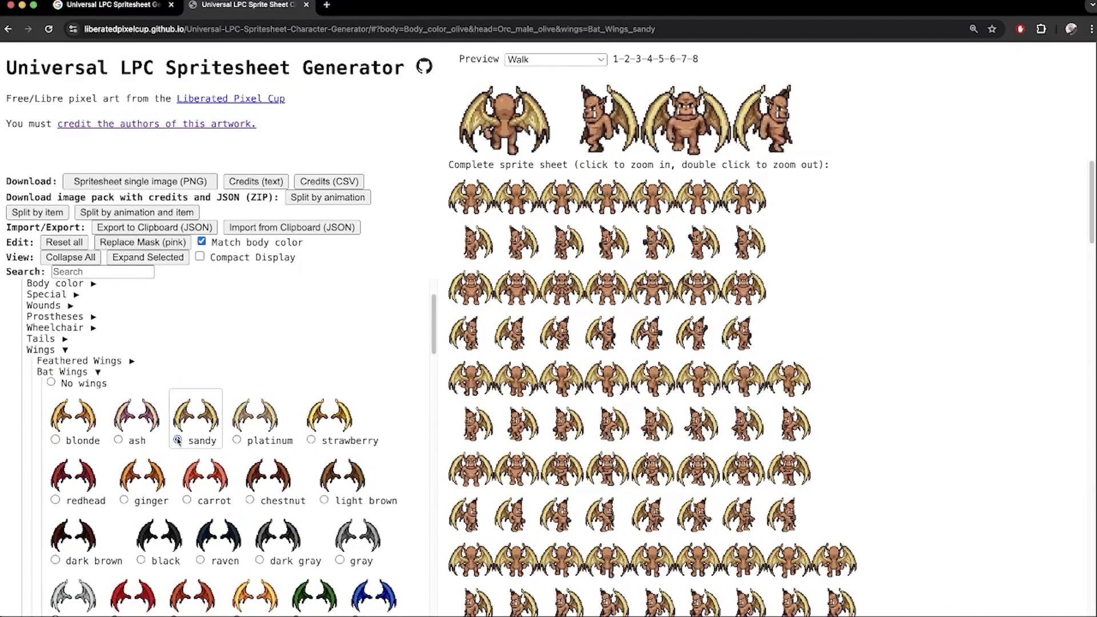
Try sandy Lizard Wings (Alt Colors), then switch the orc to blue Monarch Wings.
click(61, 372)
click(72, 382)
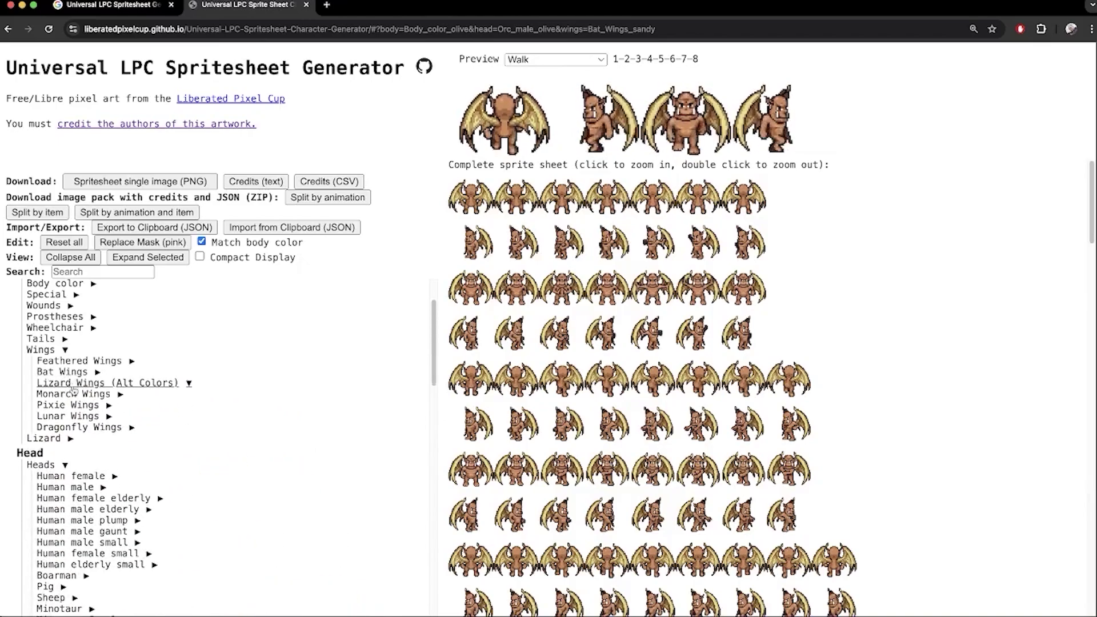
click(177, 452)
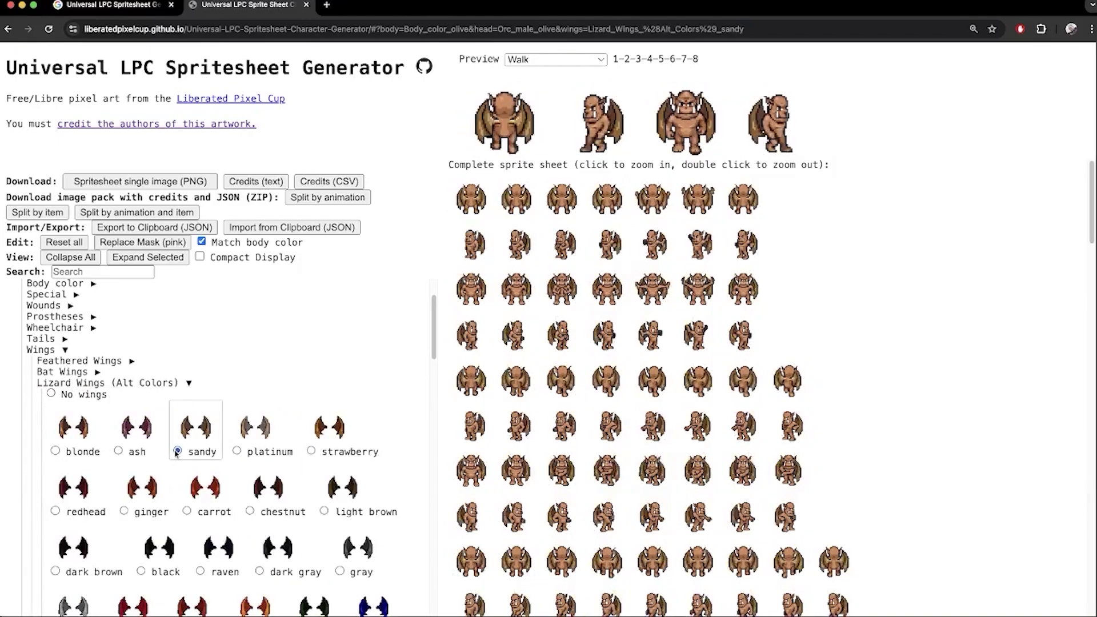
click(72, 383)
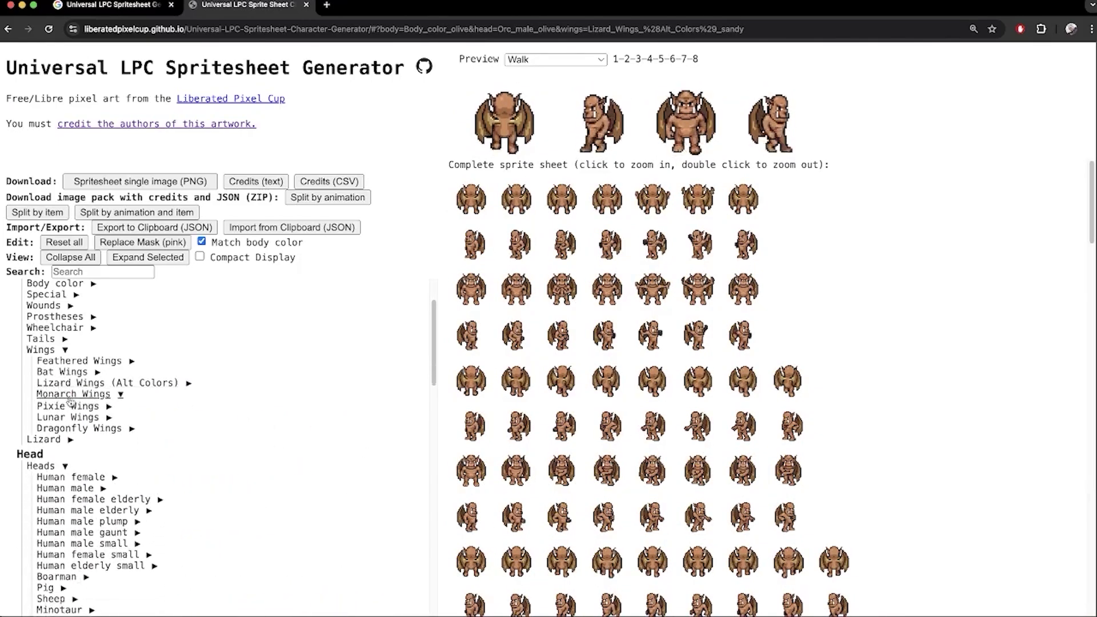
click(86, 394)
click(127, 406)
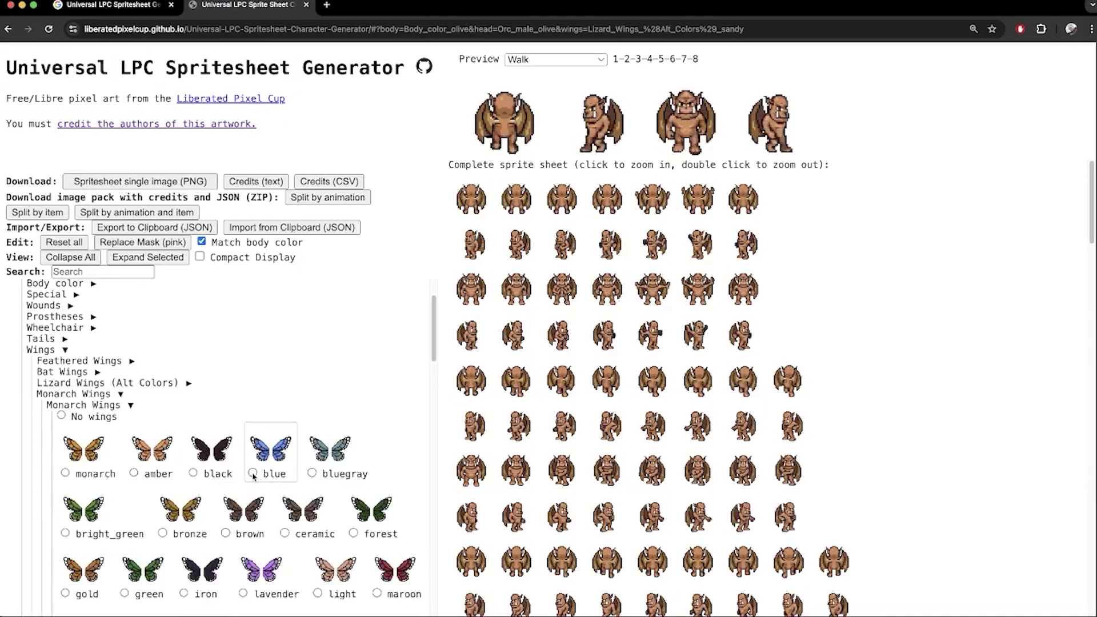
click(252, 473)
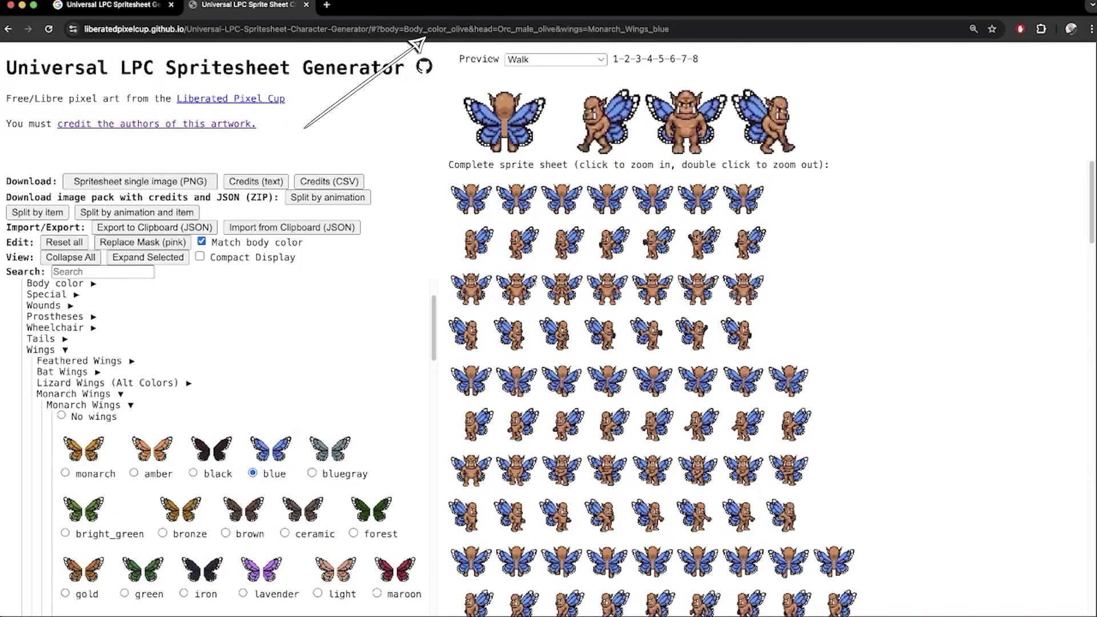
click(108, 405)
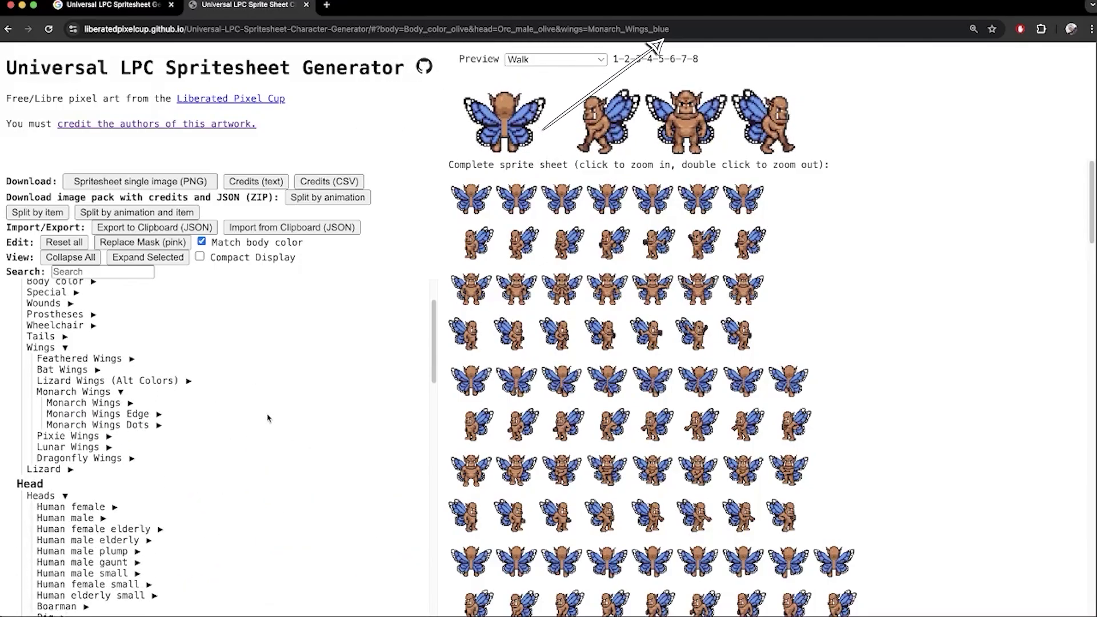
Give the orc steel arm armour.
scroll(267, 418, down, 10)
scroll(267, 417, down, 5)
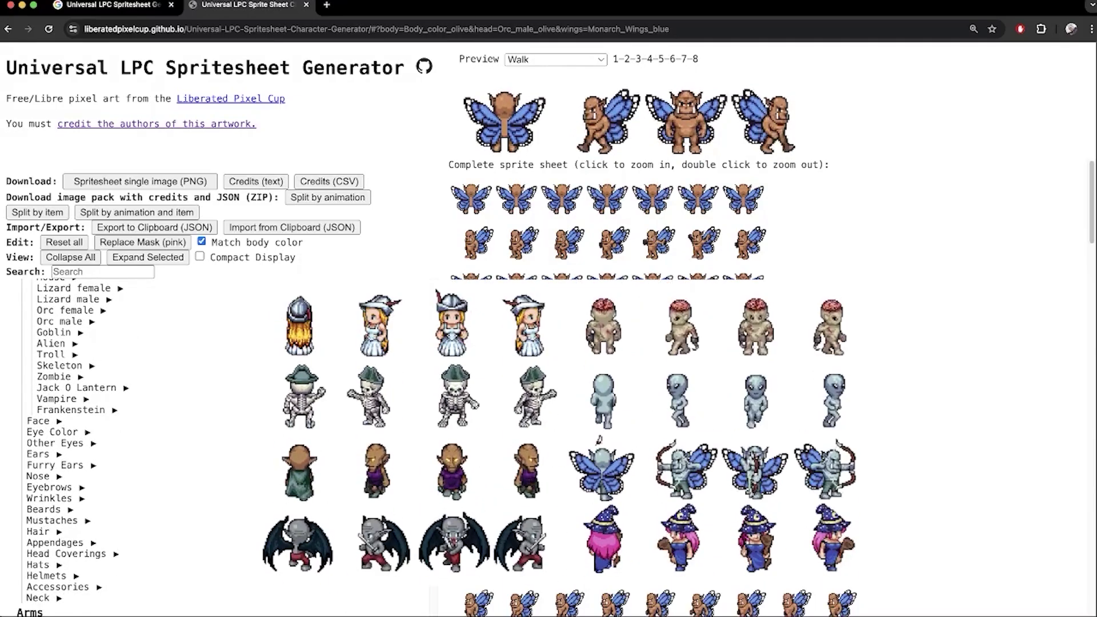
scroll(268, 417, down, 3)
scroll(66, 444, down, 1)
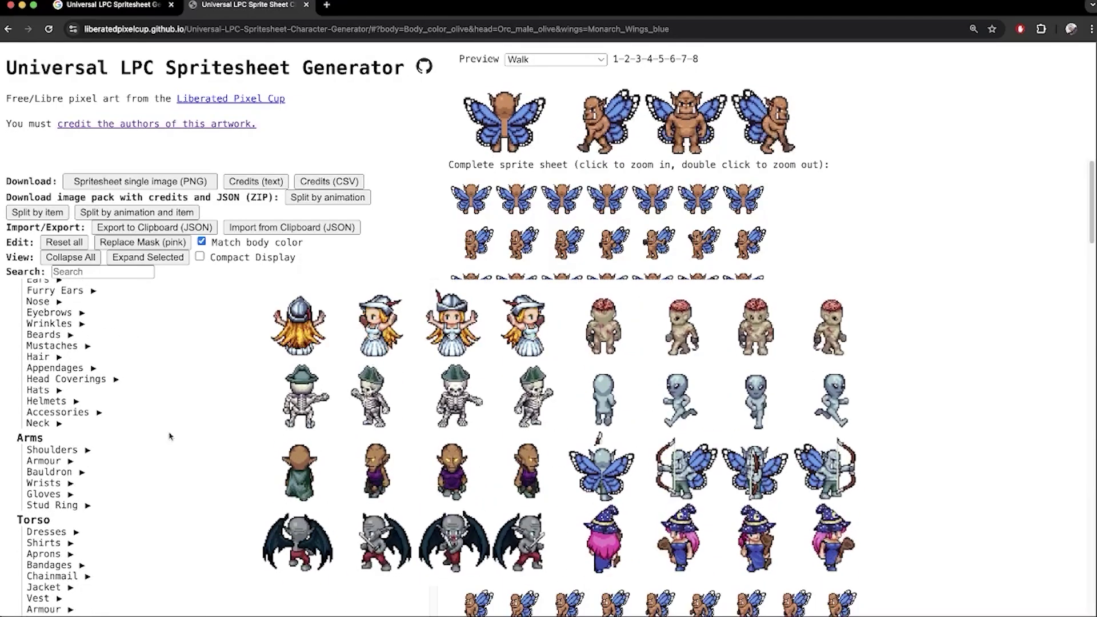
click(66, 444)
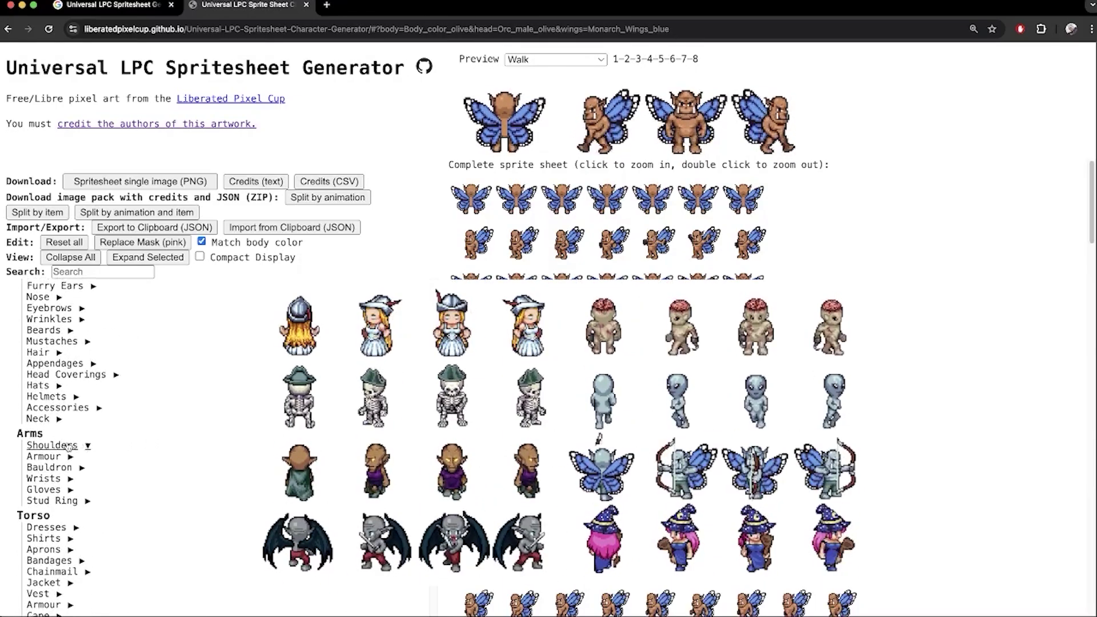
click(74, 457)
click(46, 525)
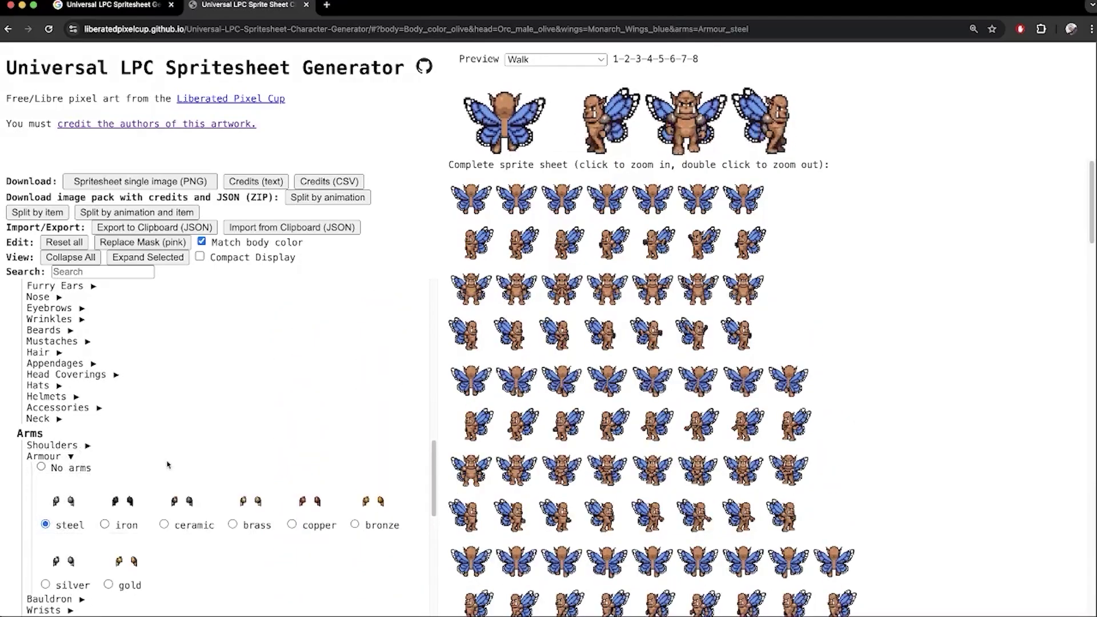
Put steel Plate armour on the orc's torso.
scroll(200, 432, down, 5)
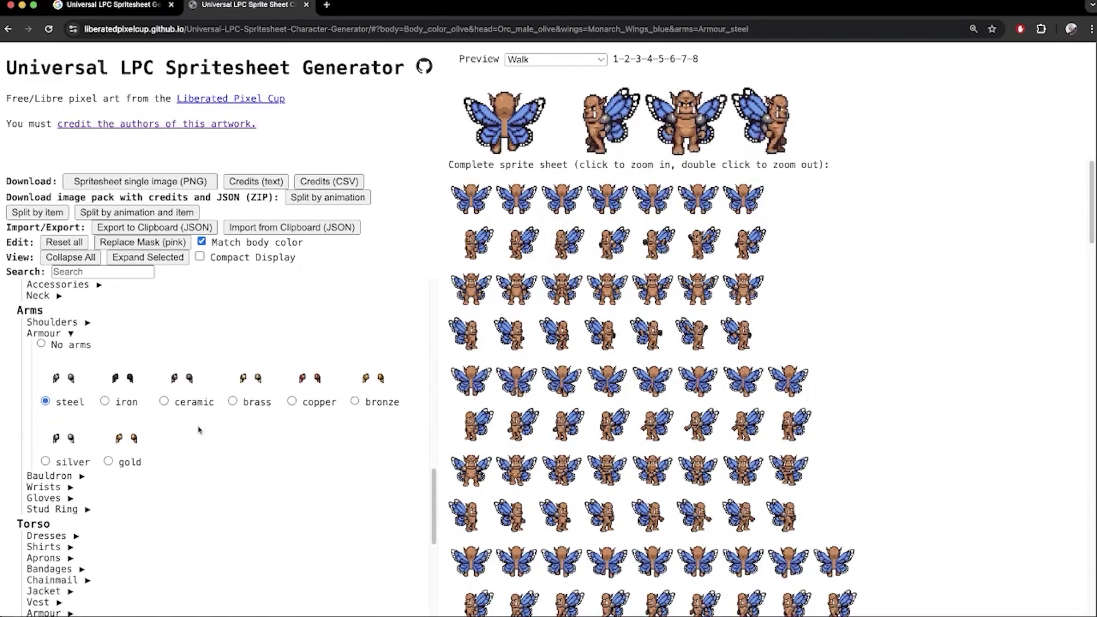
click(68, 407)
click(57, 451)
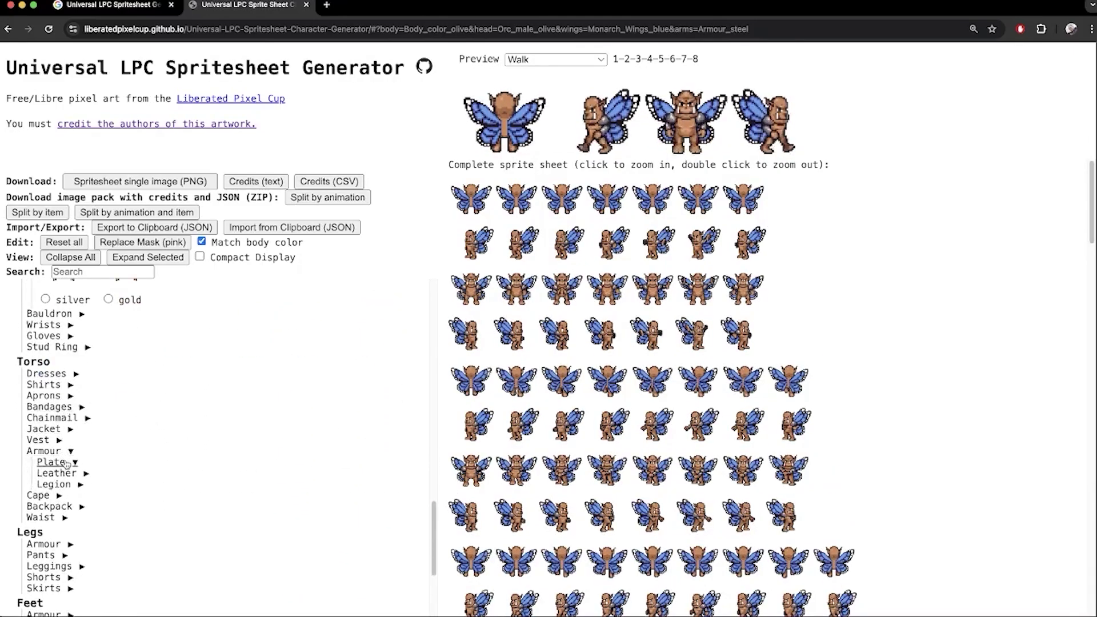
click(58, 463)
click(56, 531)
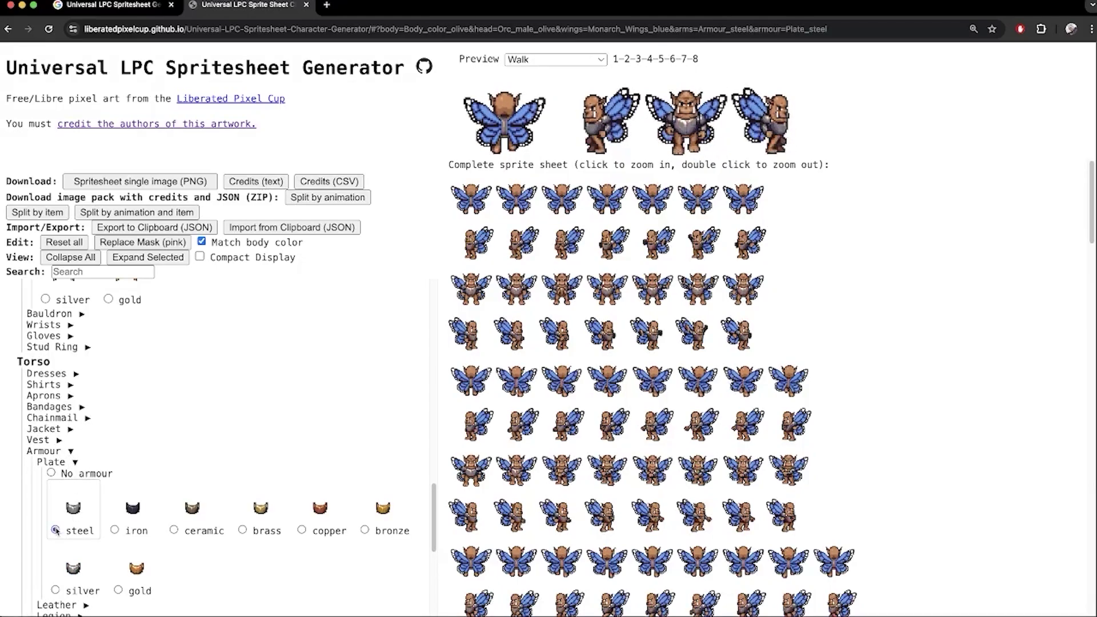
Add steel leg armour and steel armoured boots.
scroll(166, 426, down, 5)
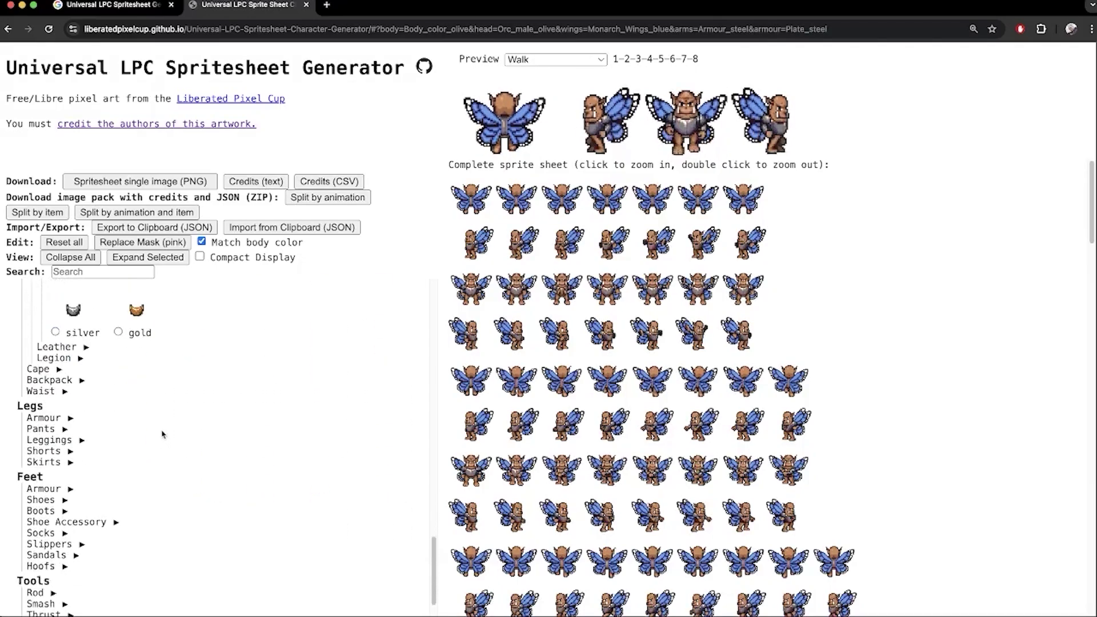
click(47, 419)
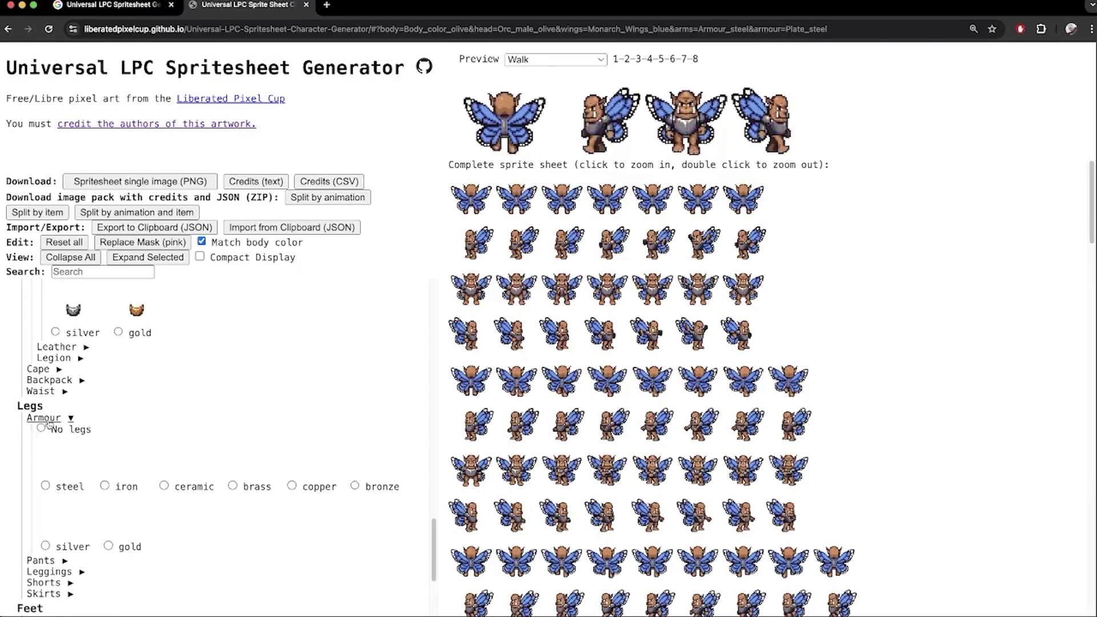
click(46, 487)
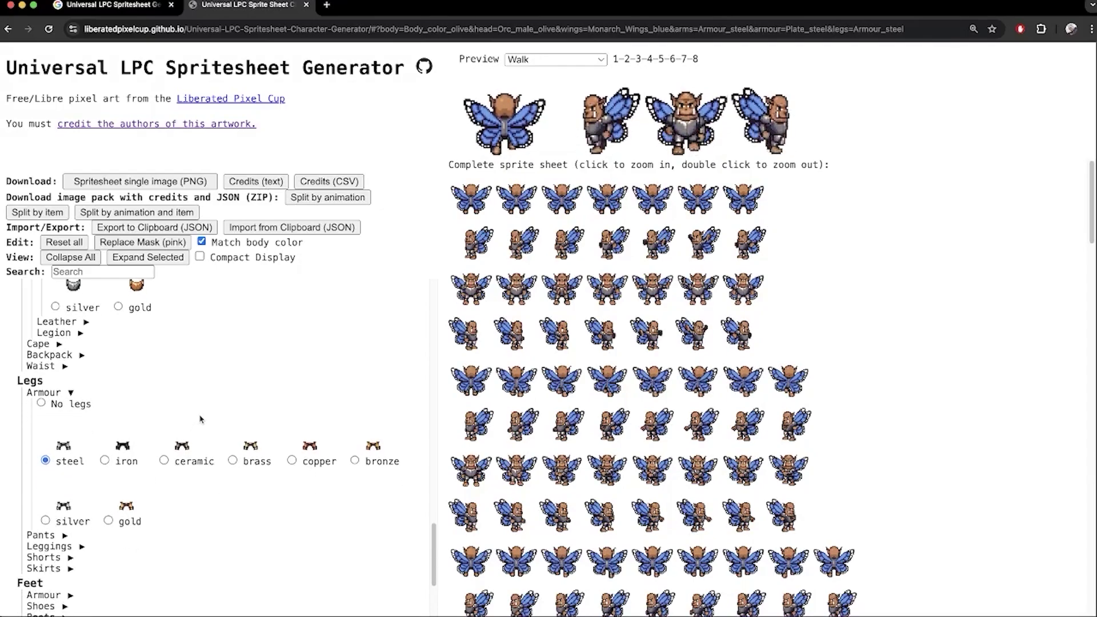
scroll(188, 428, down, 3)
scroll(165, 448, down, 2)
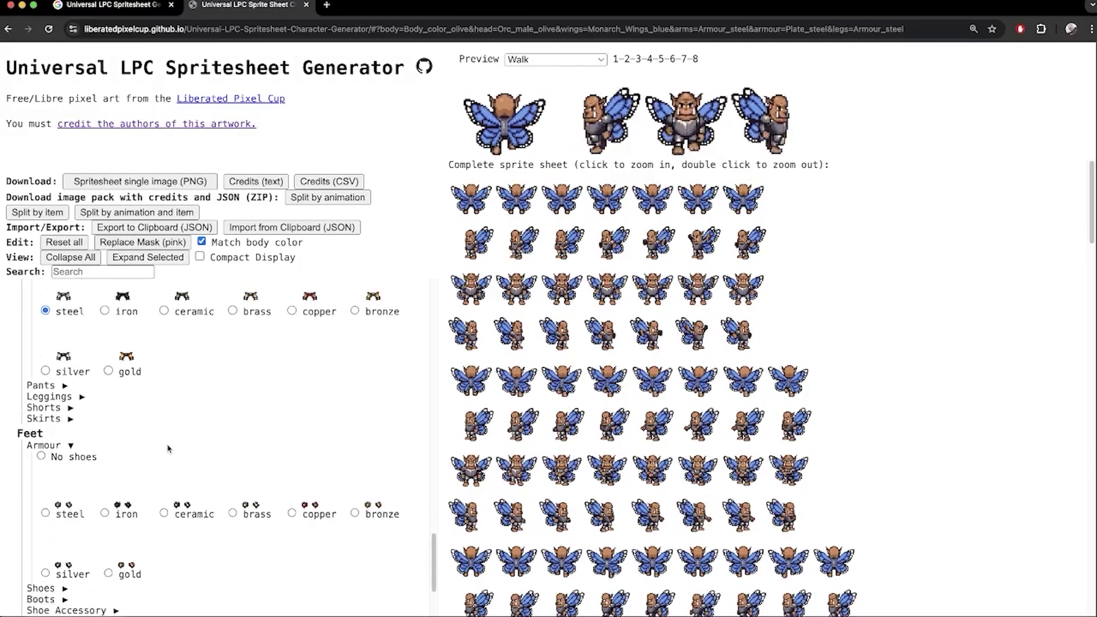
click(45, 413)
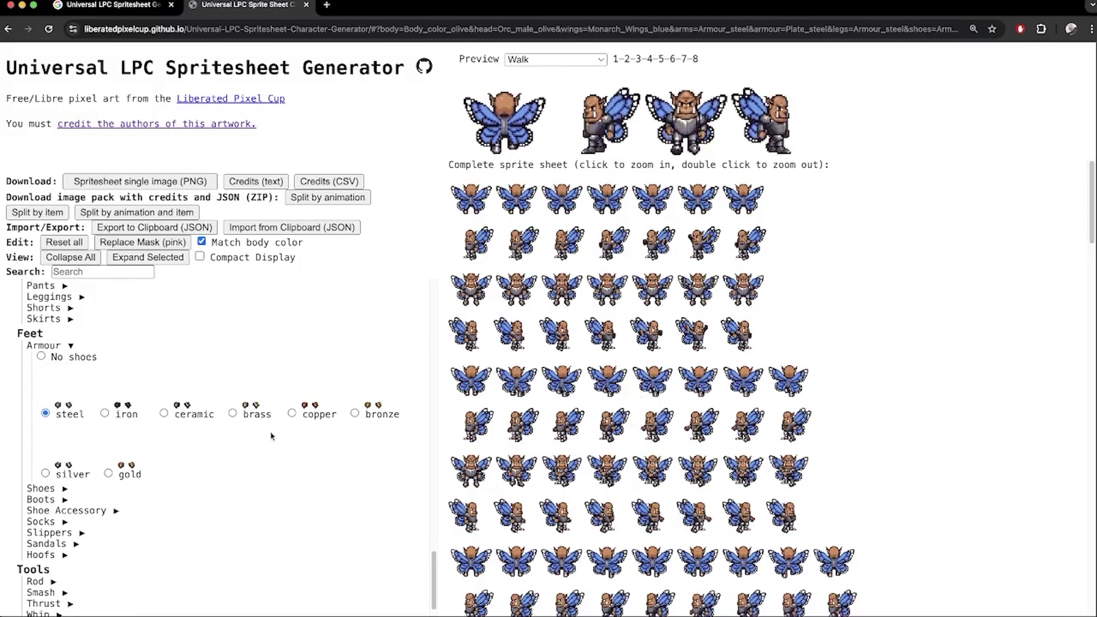
scroll(200, 464, down, 5)
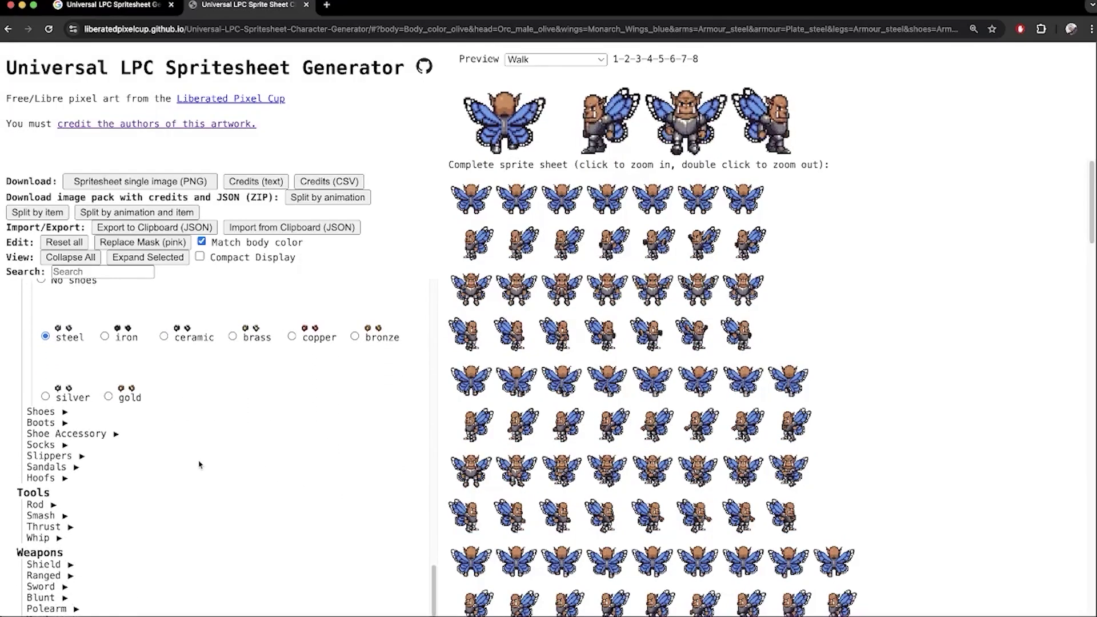
scroll(121, 517, down, 3)
Equip the orc with the crusader shield.
click(51, 363)
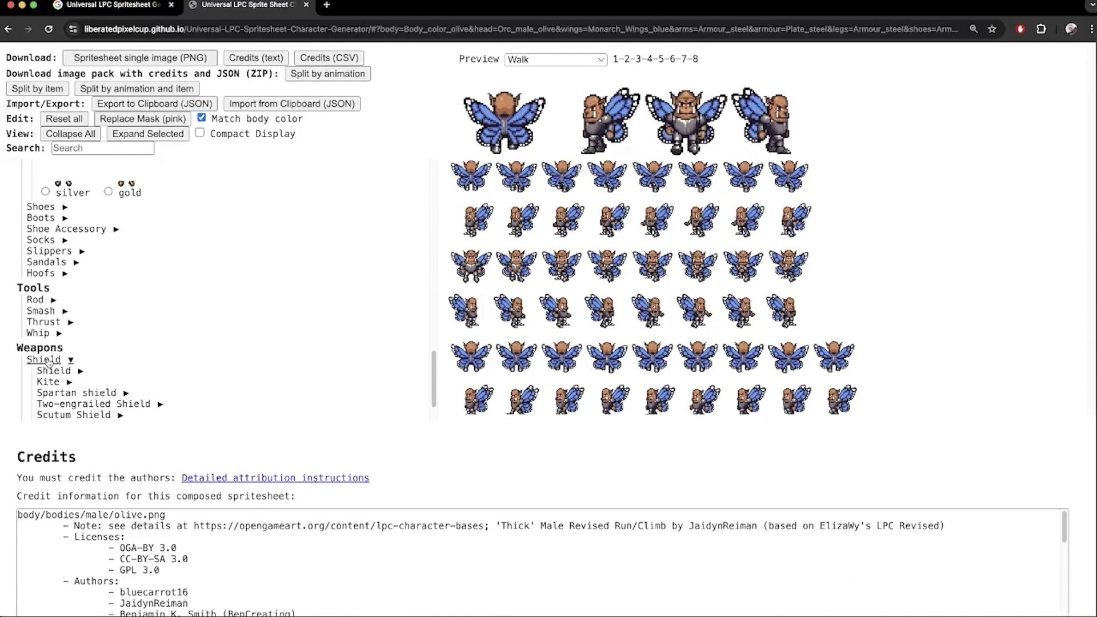
click(54, 370)
scroll(139, 365, down, 1)
scroll(138, 358, down, 2)
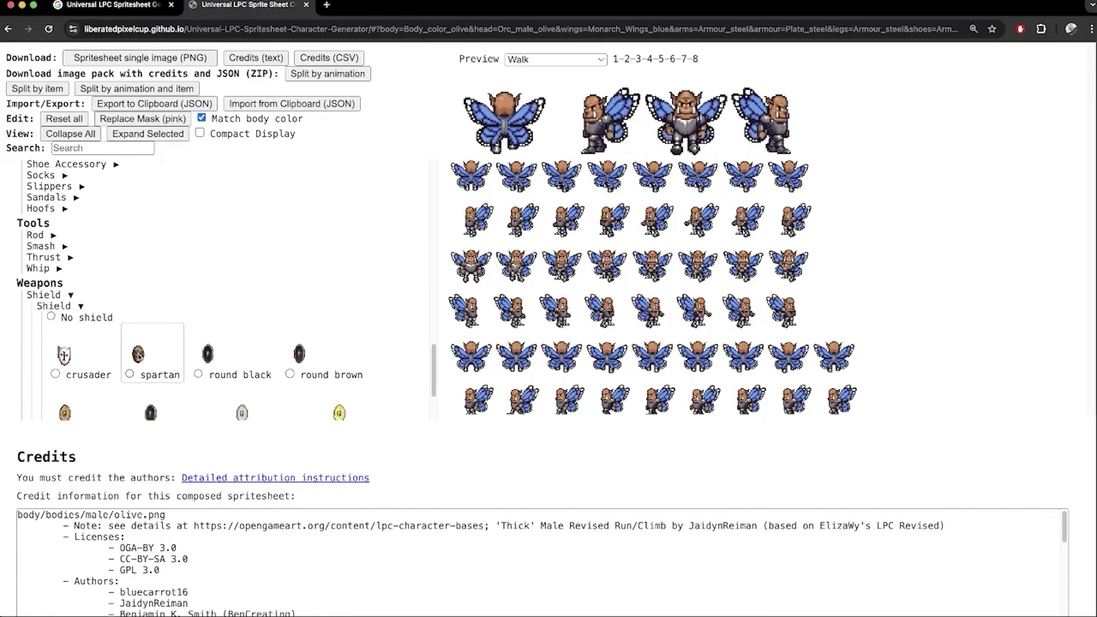
click(55, 375)
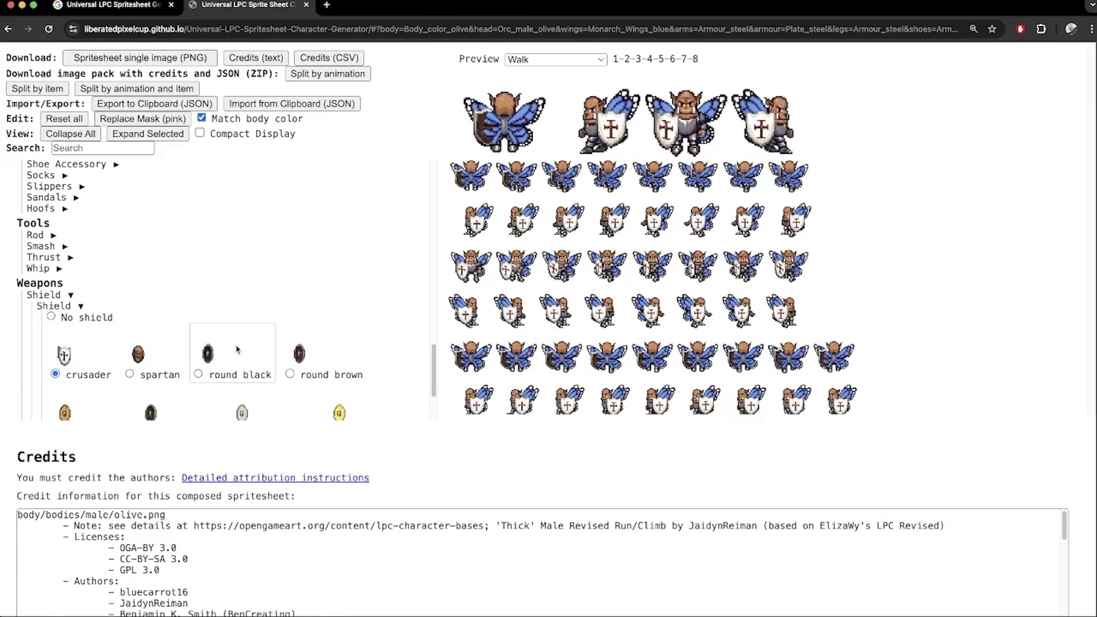
Set the Monarch Wings to No wings, leaving the orc wingless.
scroll(237, 350, up, 20)
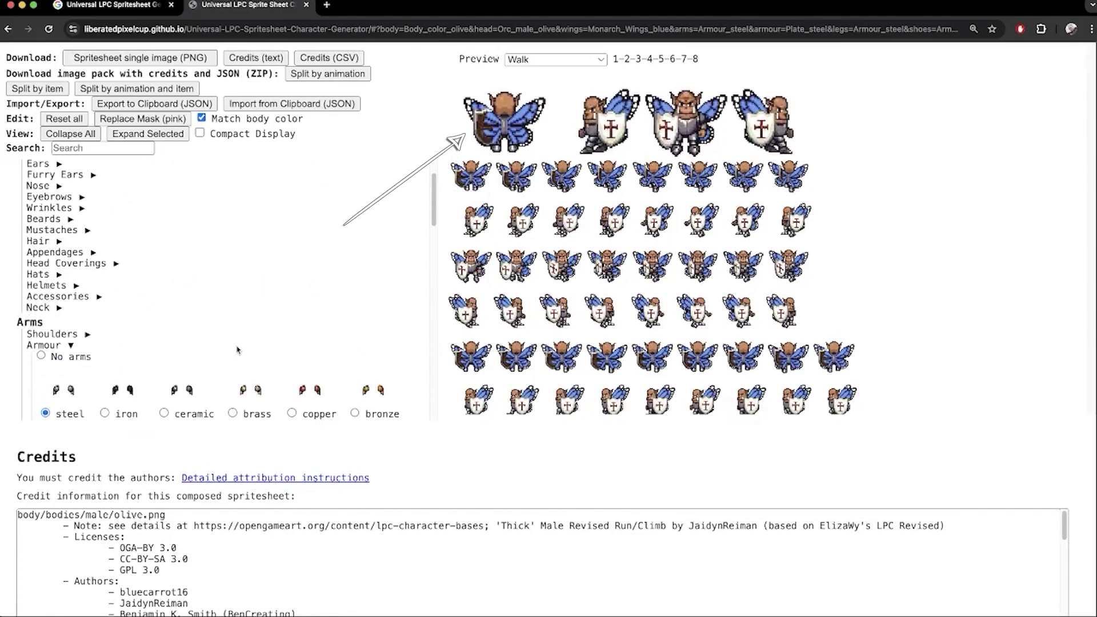
scroll(238, 349, up, 10)
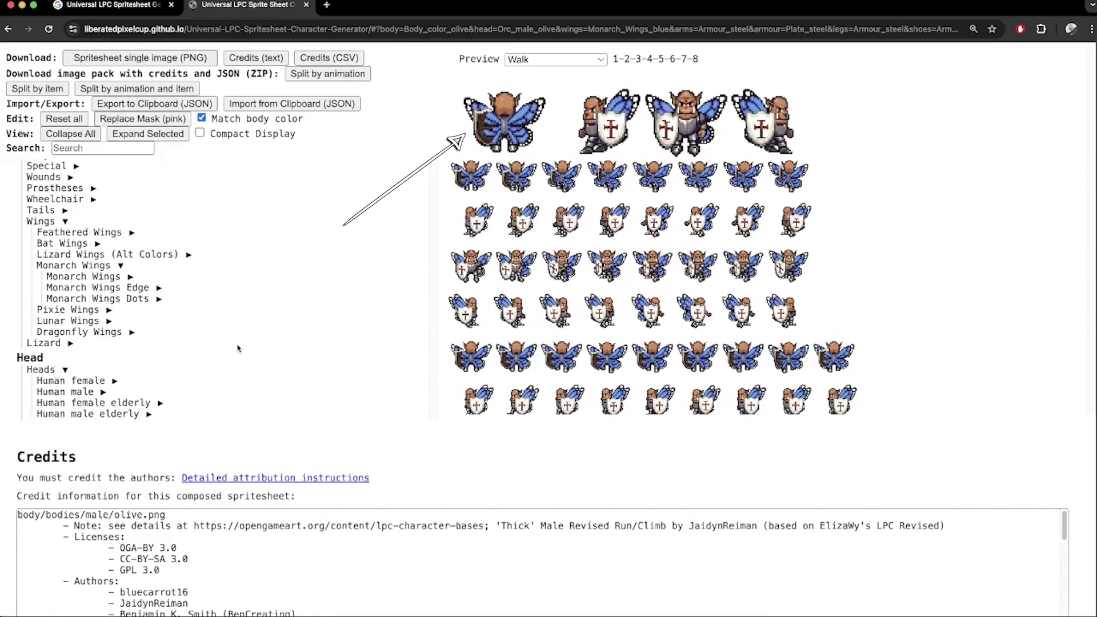
click(96, 270)
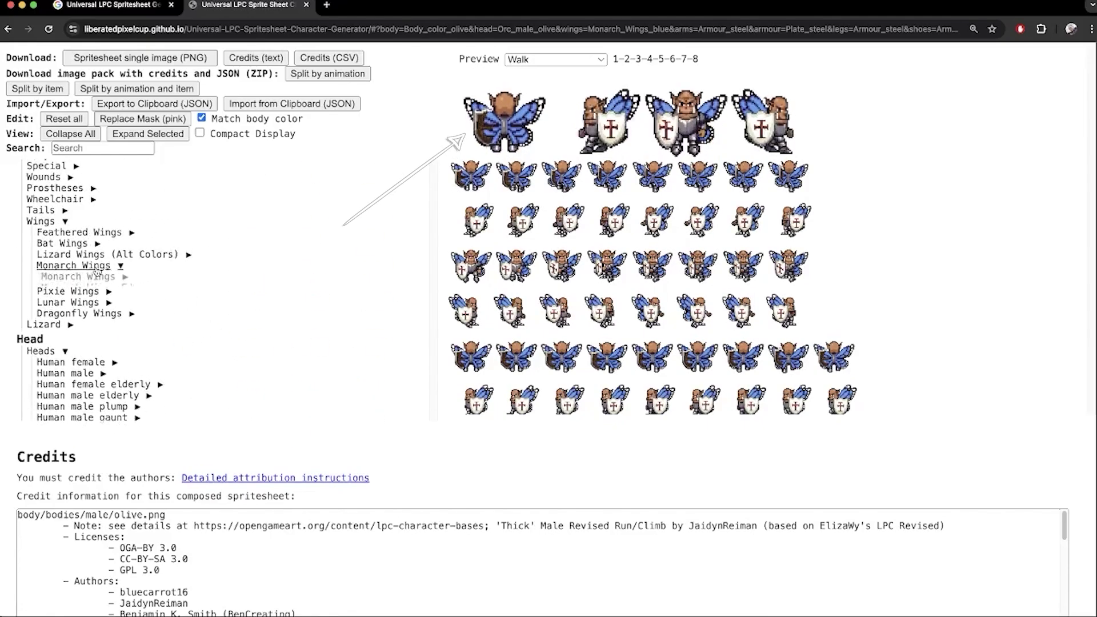
click(96, 270)
click(97, 277)
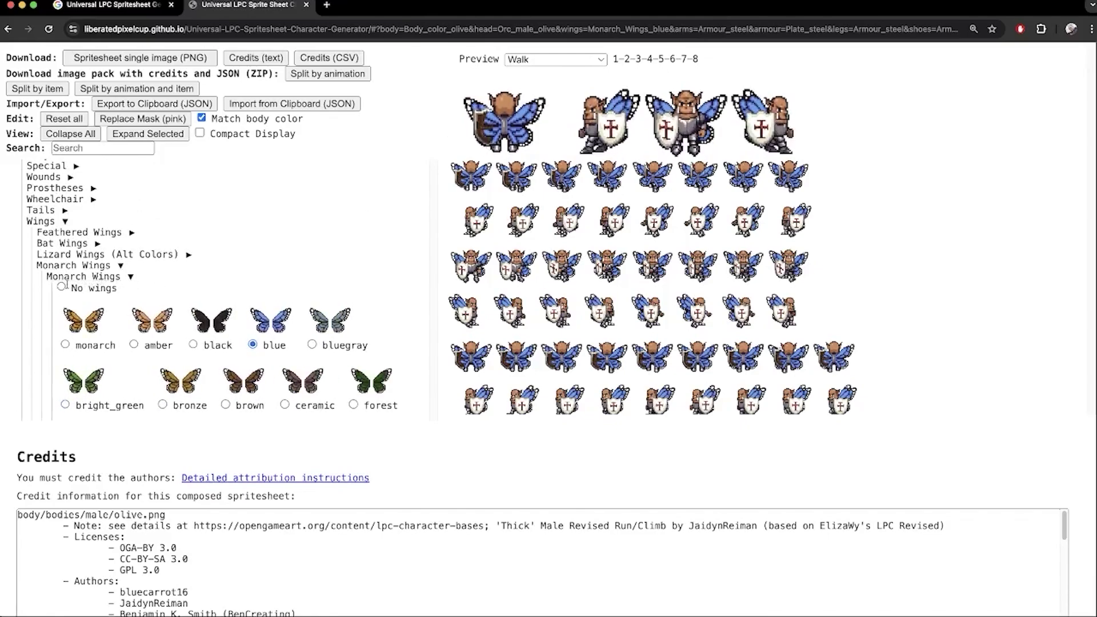
click(62, 288)
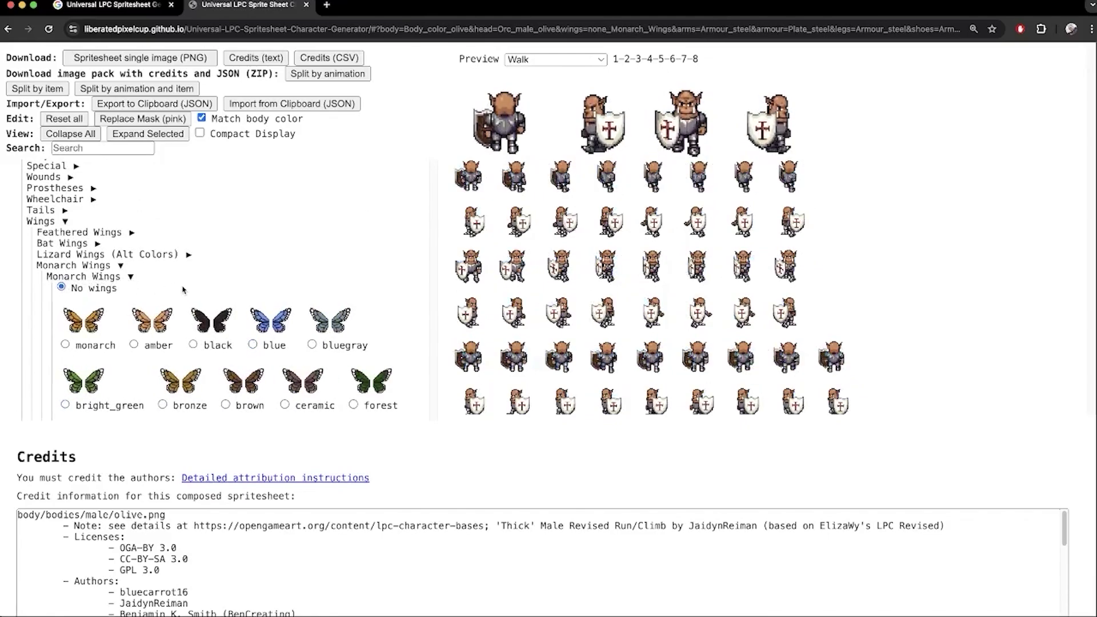
scroll(333, 294, down, 5)
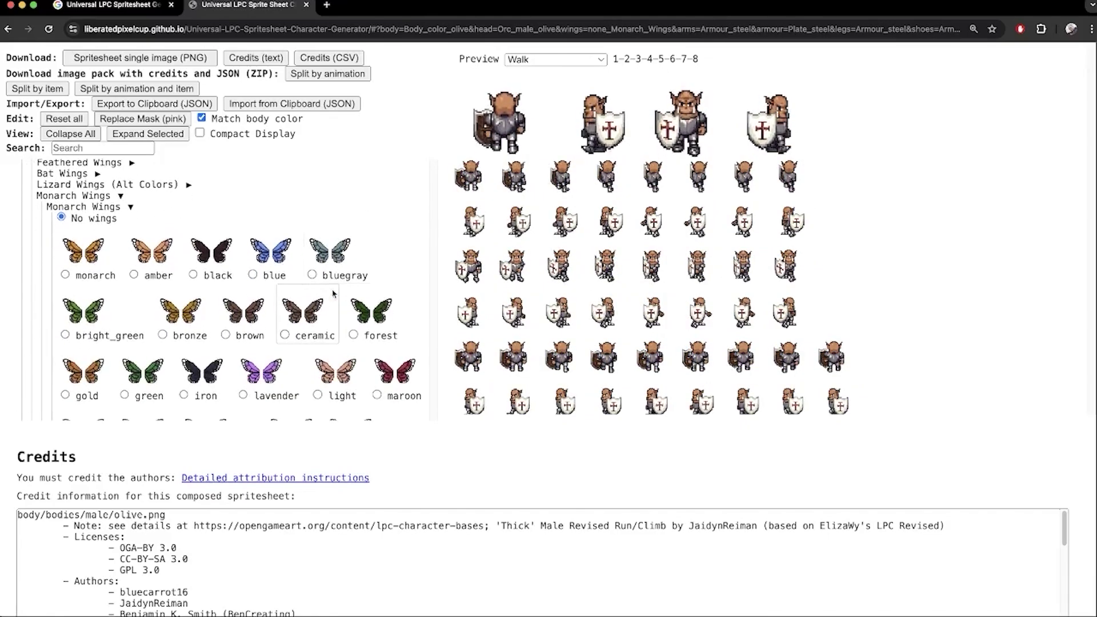
scroll(333, 293, down, 20)
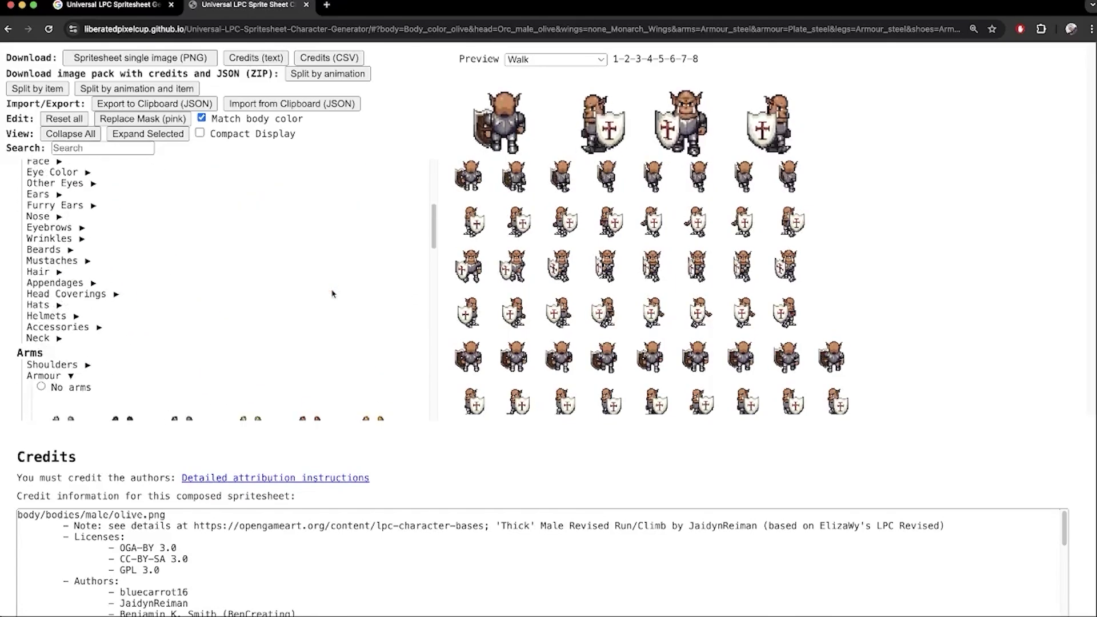
scroll(334, 294, down, 20)
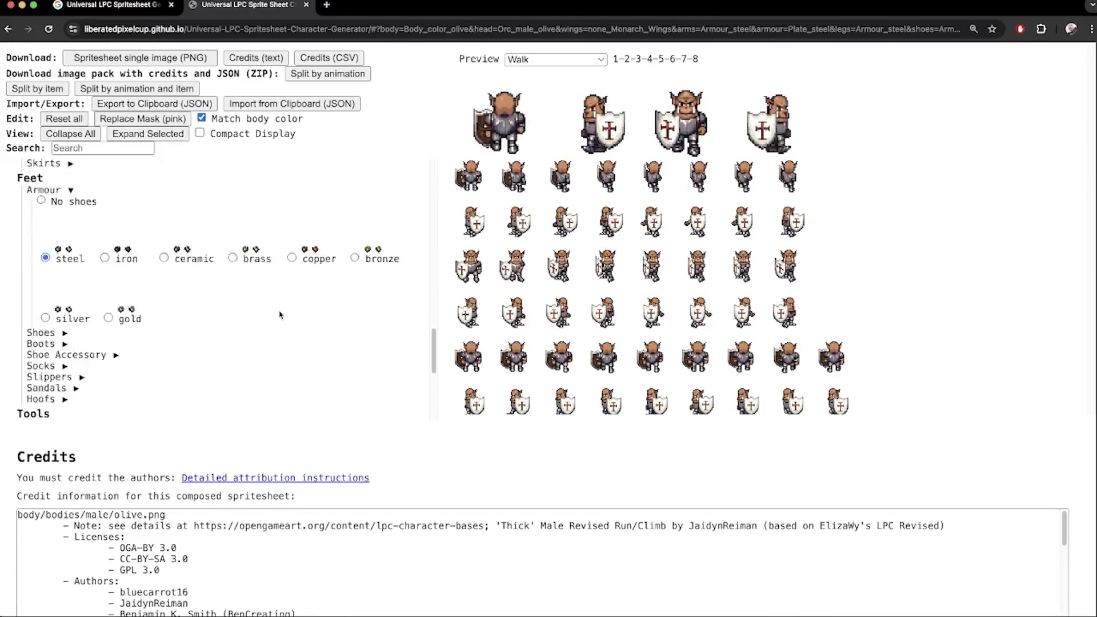
scroll(280, 314, down, 6)
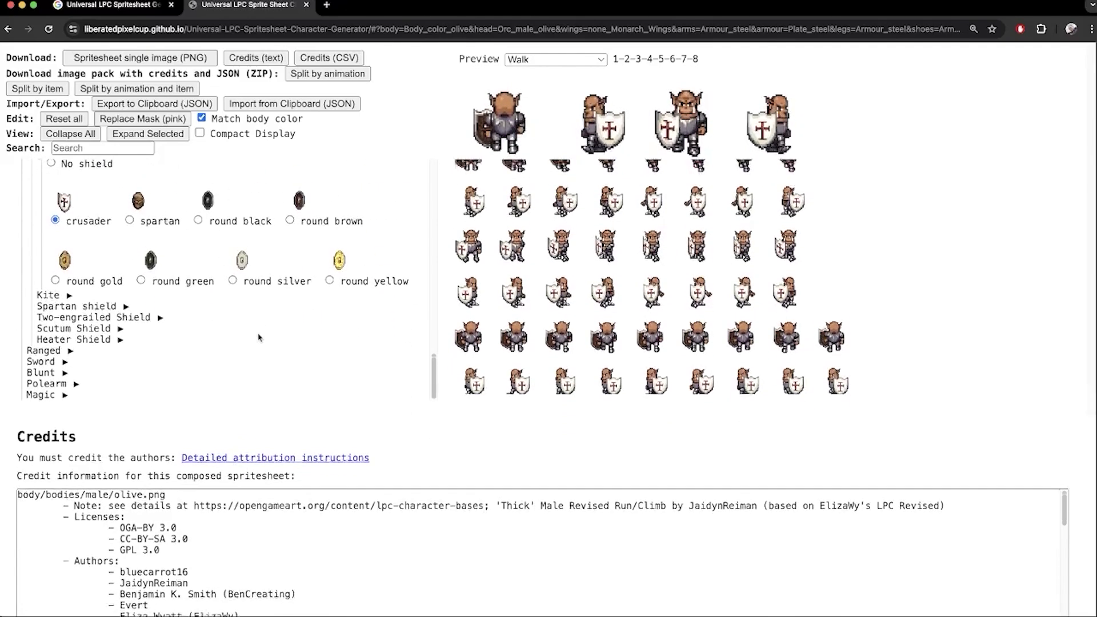
drag(1066, 404, 1040, 540)
scroll(314, 530, down, 6)
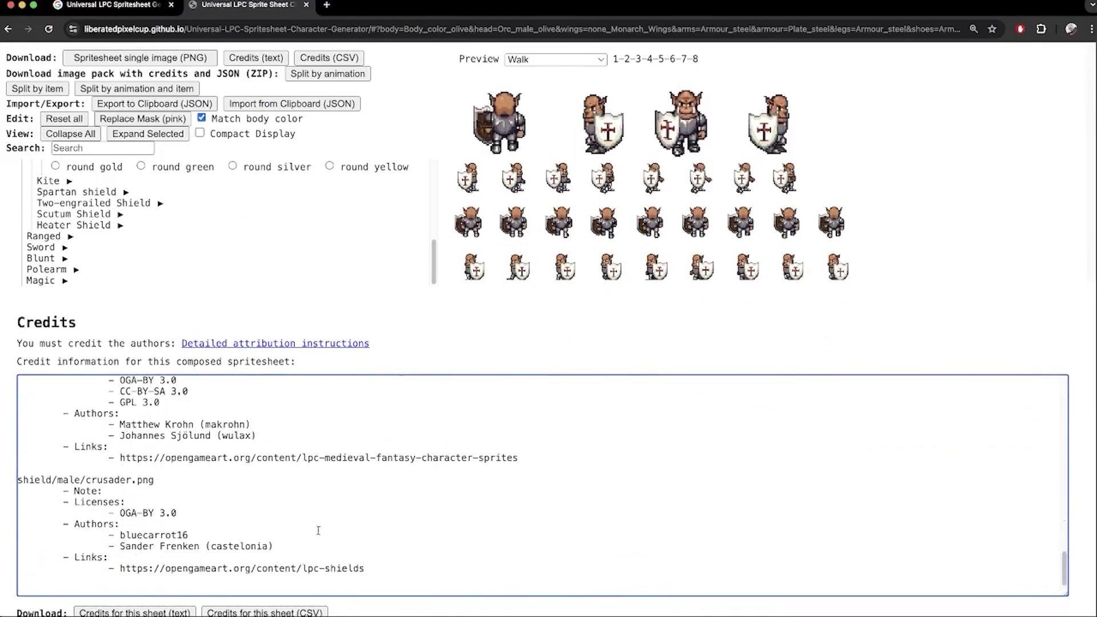
drag(1064, 469, 1066, 337)
scroll(814, 425, up, 2)
scroll(813, 424, up, 5)
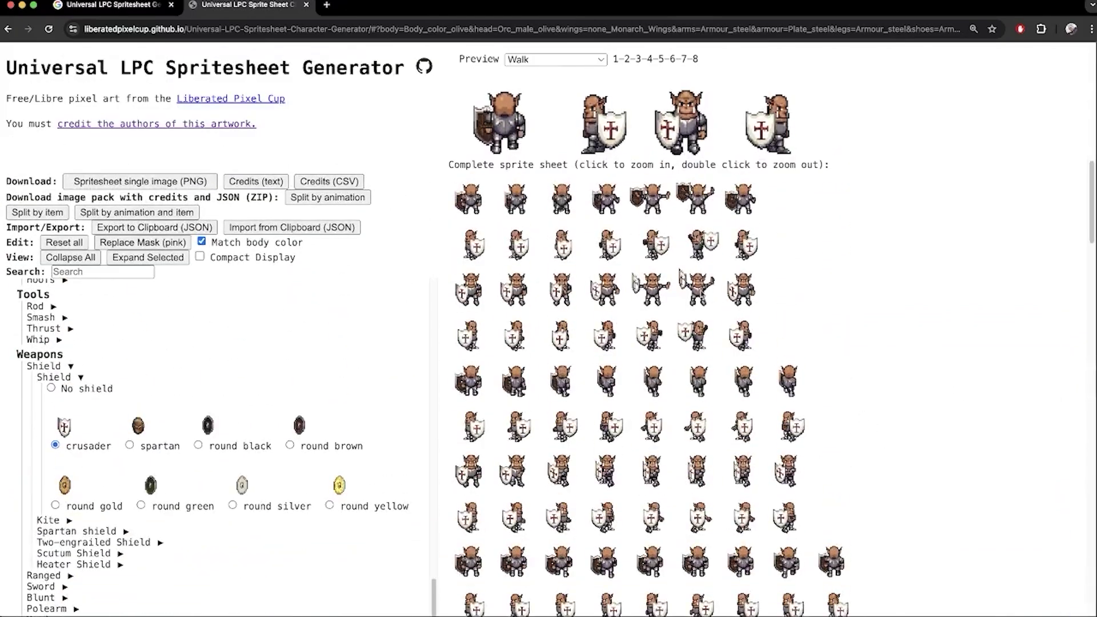
Save the armoured orc sprite sheet to Downloads as crusaredOrc.png.
right_click(701, 293)
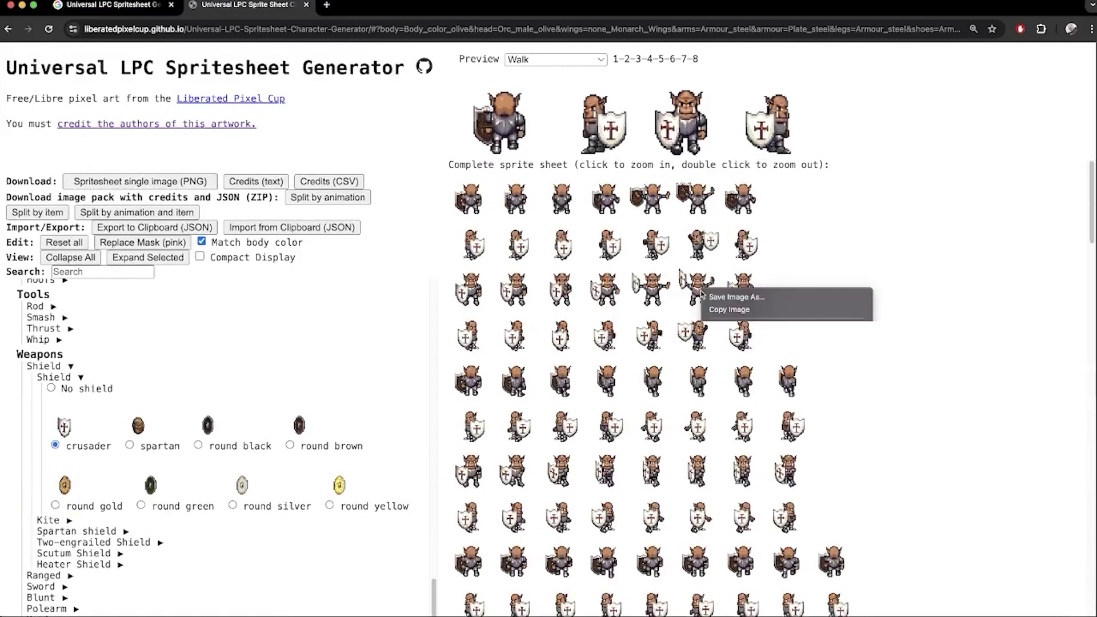
click(798, 302)
text(crusaredOrc)
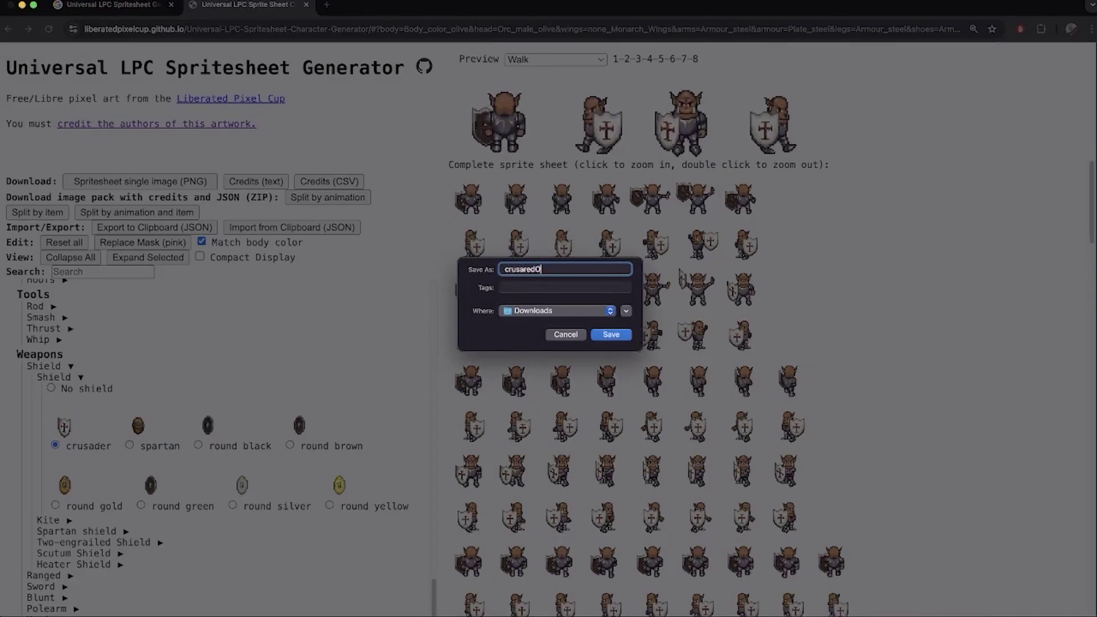
click(611, 335)
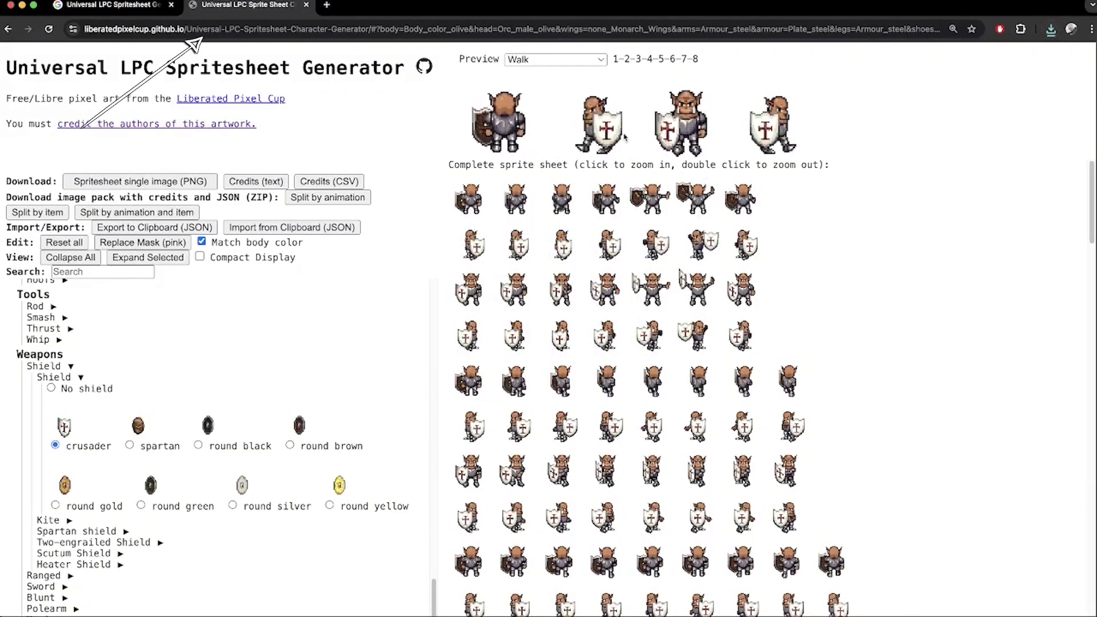
Toggle the animated preview's zoom out and back in.
double_click(592, 73)
click(586, 102)
double_click(586, 102)
click(586, 102)
Switch the preview animation from Walk through Spellcast to Thrust.
click(586, 63)
key(Up)
key(Up)
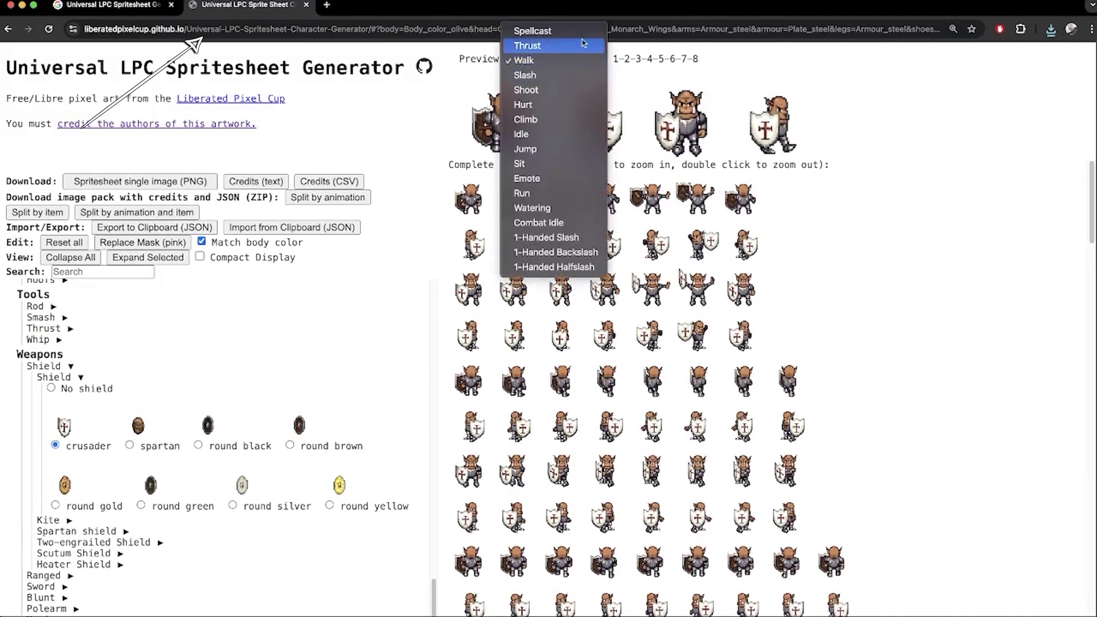
key(Return)
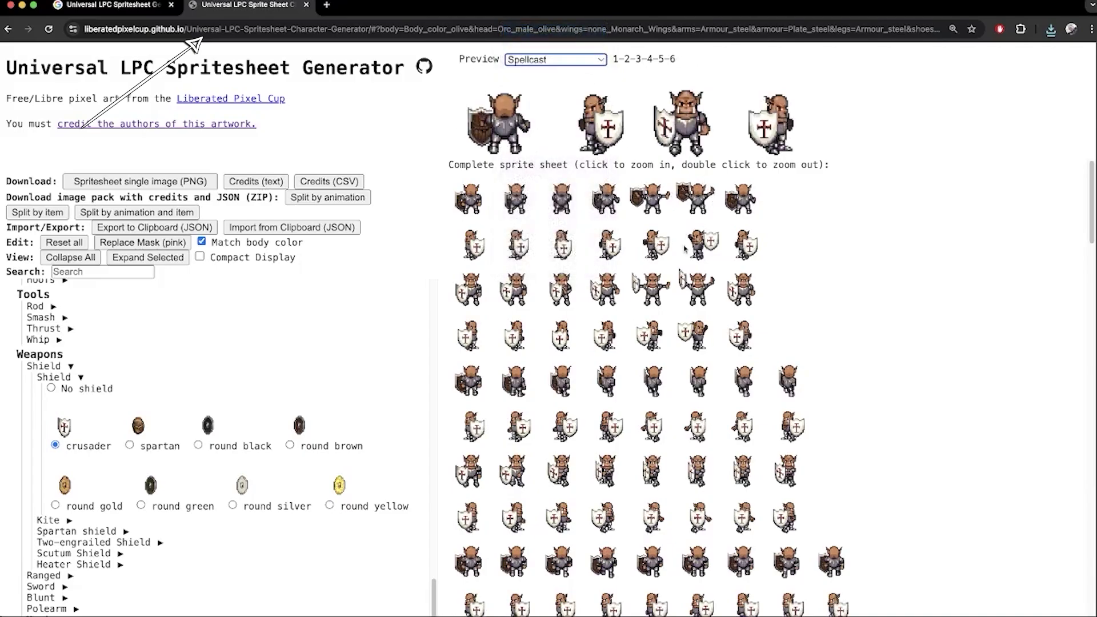
key(space)
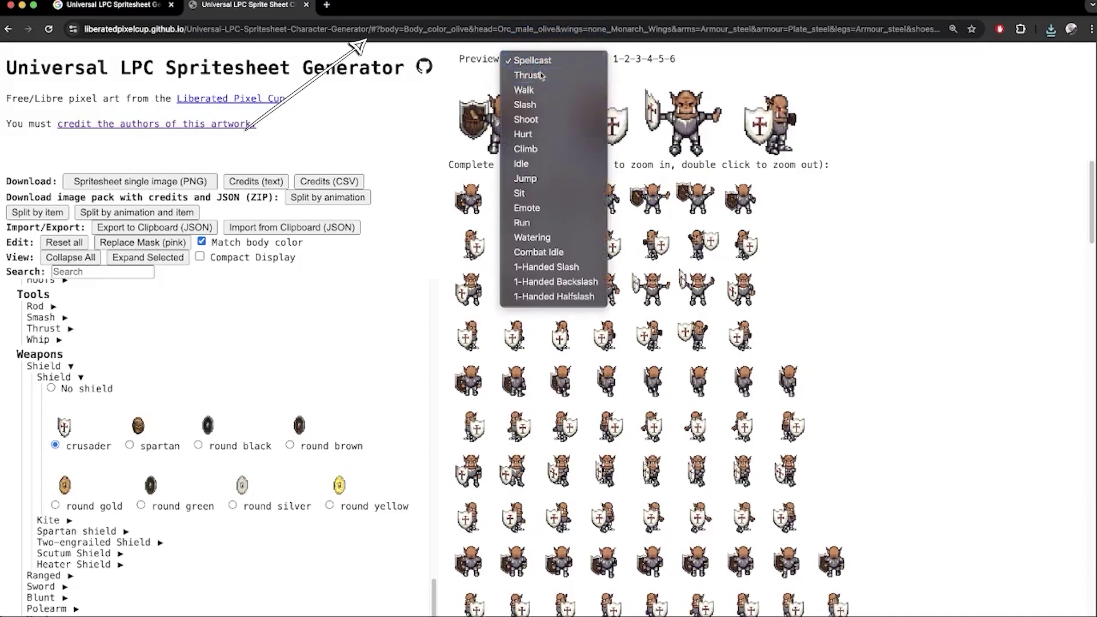
key(Down)
key(Return)
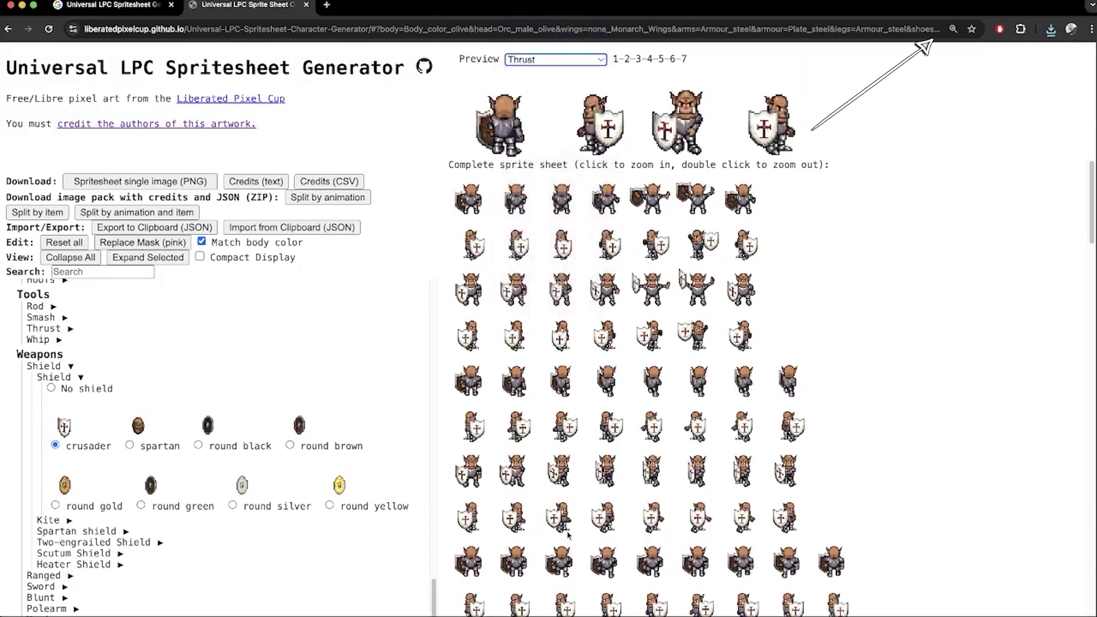
scroll(568, 535, down, 3)
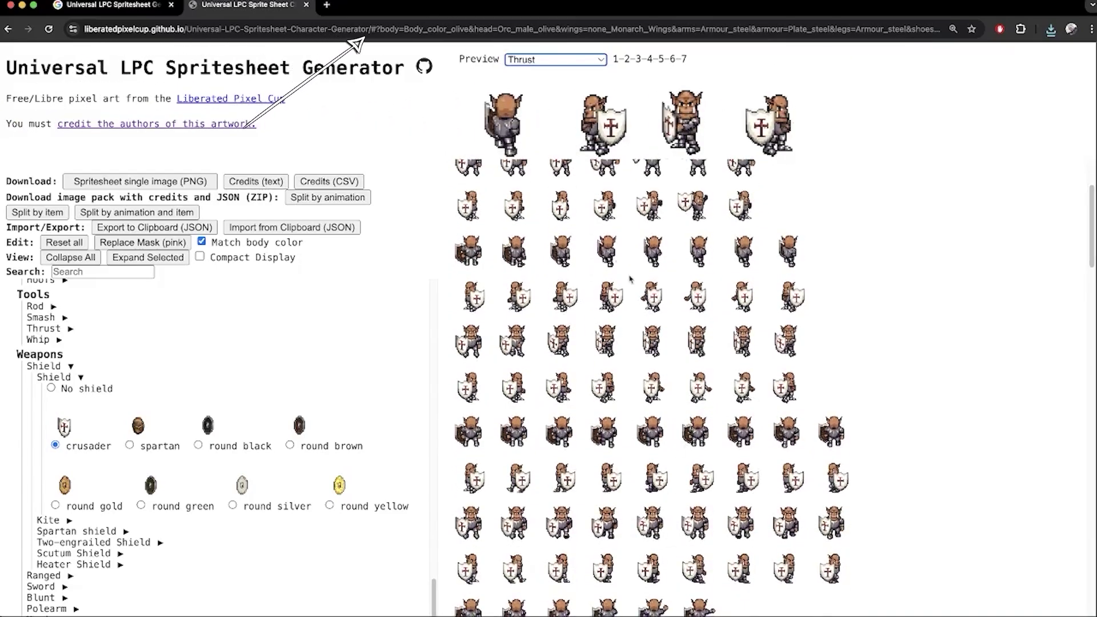
click(569, 59)
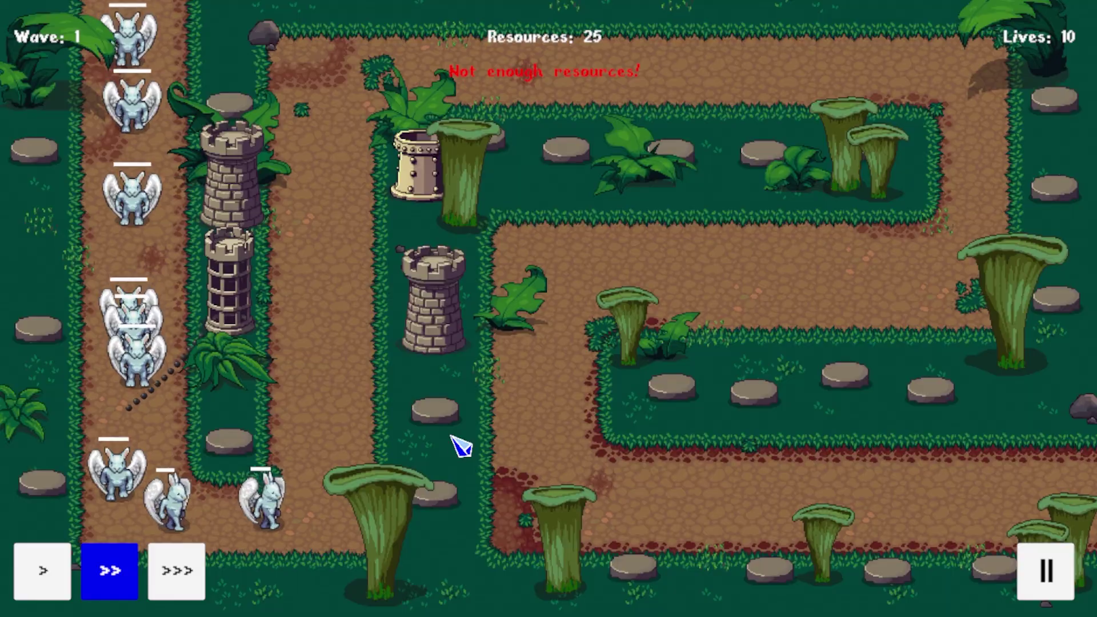
Set the game to >>> speed and bring up the Choose a Tower menu for an empty spot.
click(178, 569)
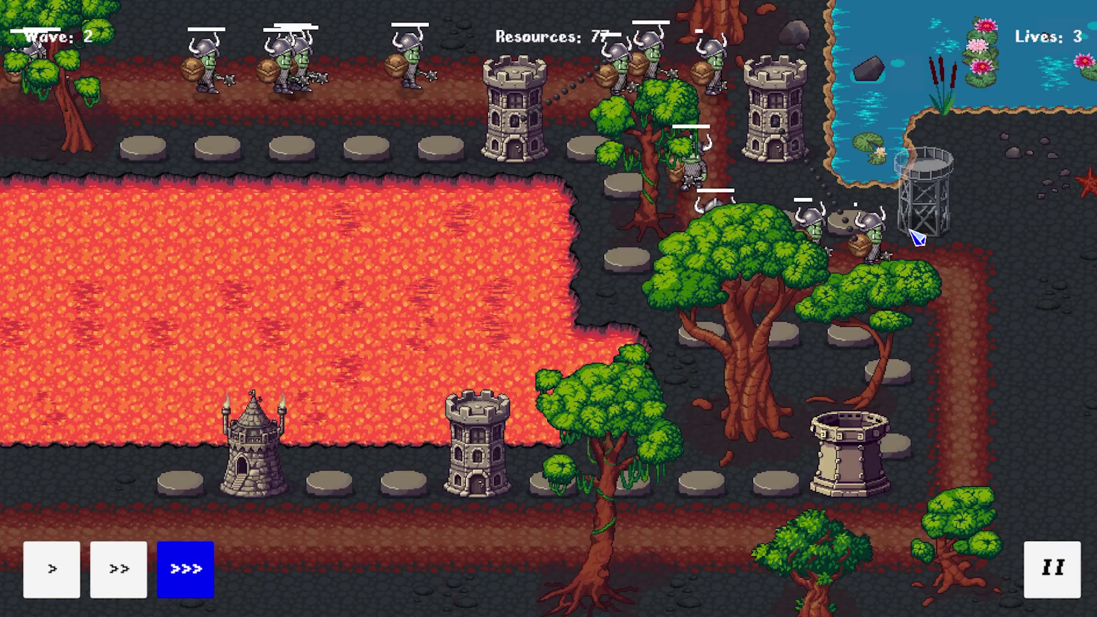
click(917, 236)
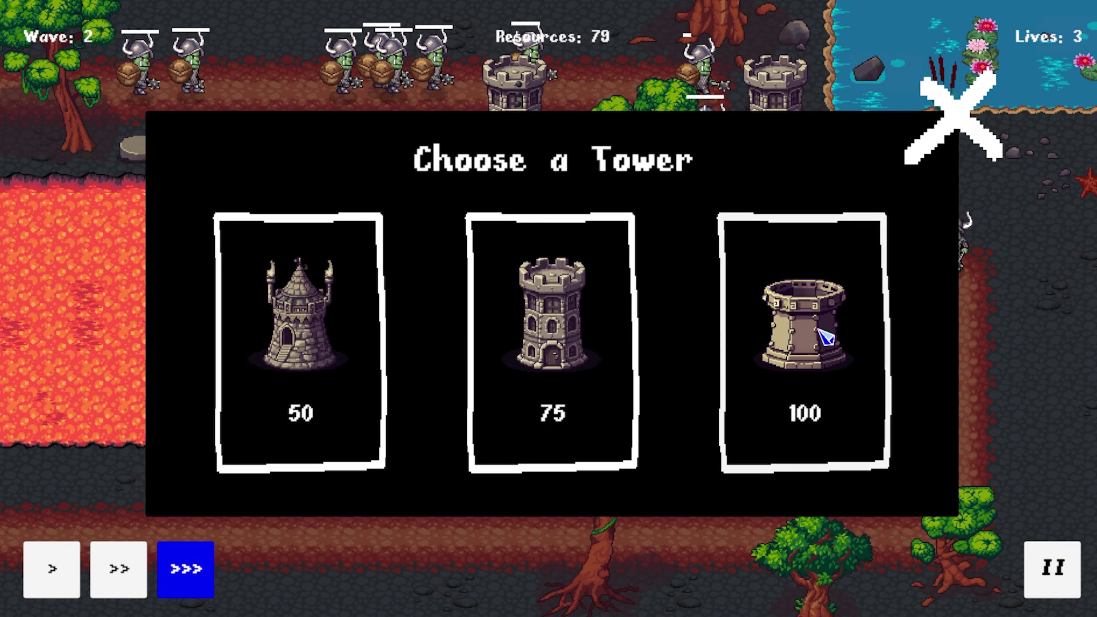